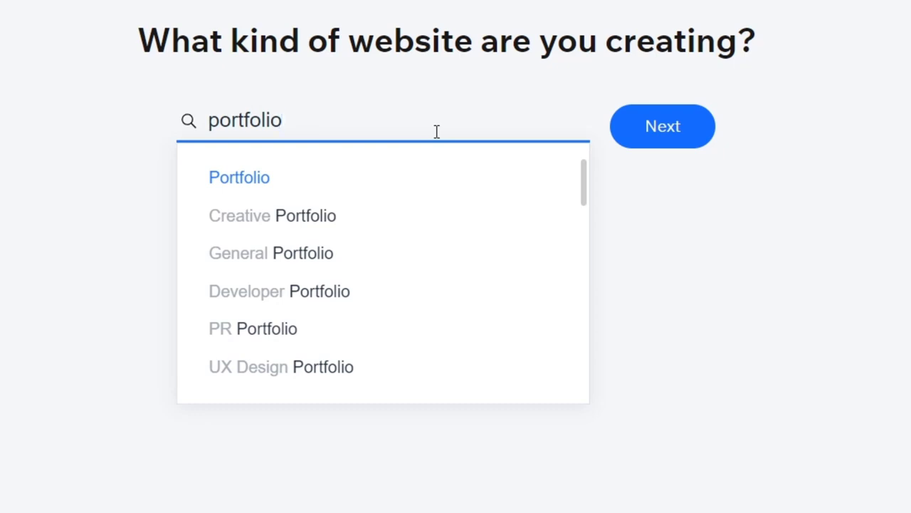
Step: Search the website types for "portfolio des", choose Design Portfolio and continue to the website name
text(phto)
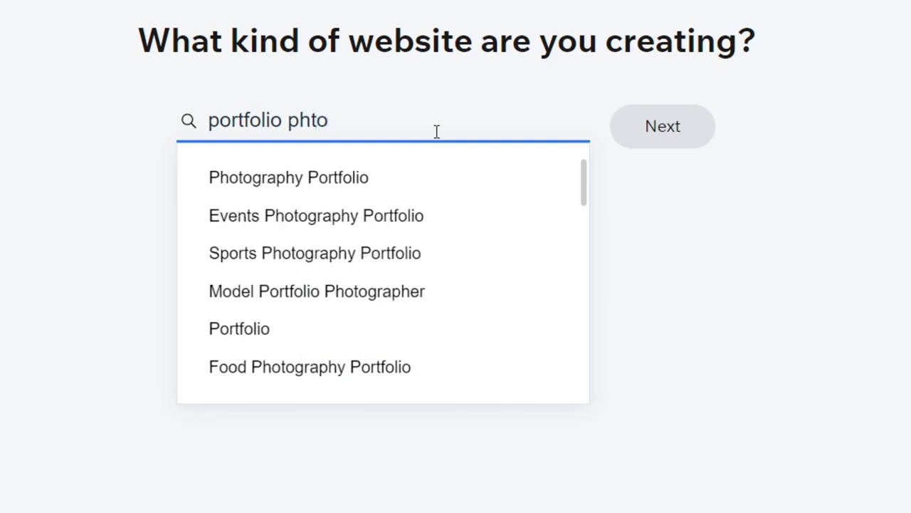
key(BackSpace)
key(BackSpace)
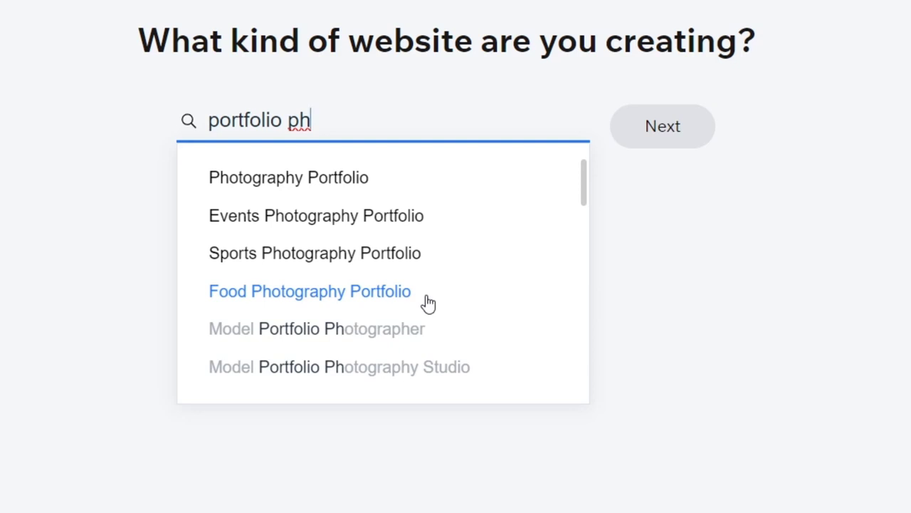
key(BackSpace)
key(BackSpace)
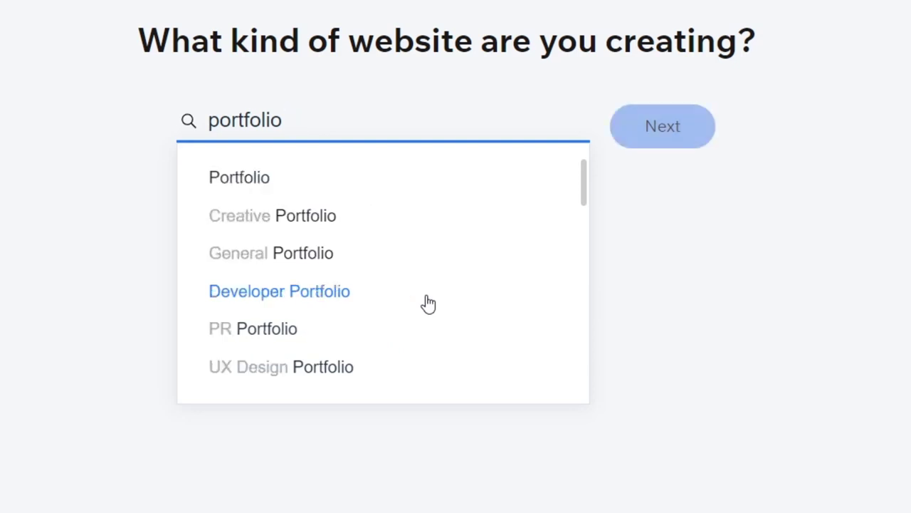
text(des)
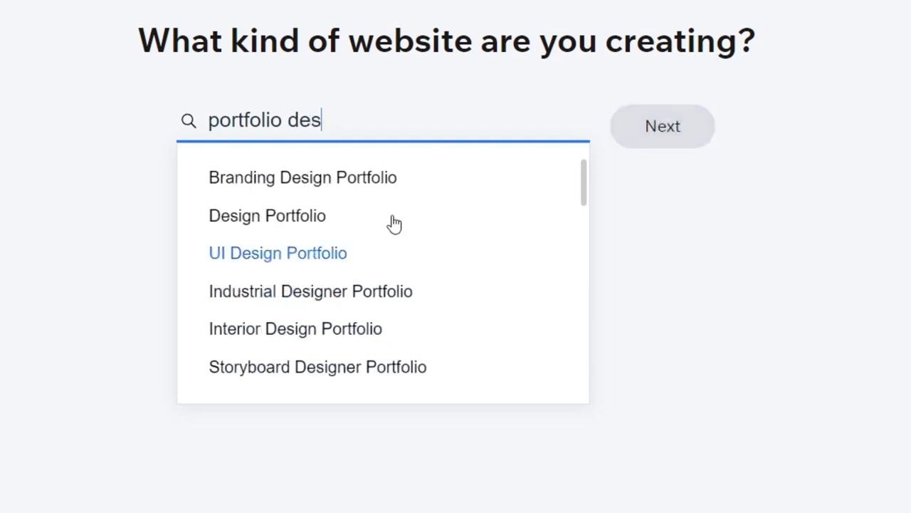
click(290, 213)
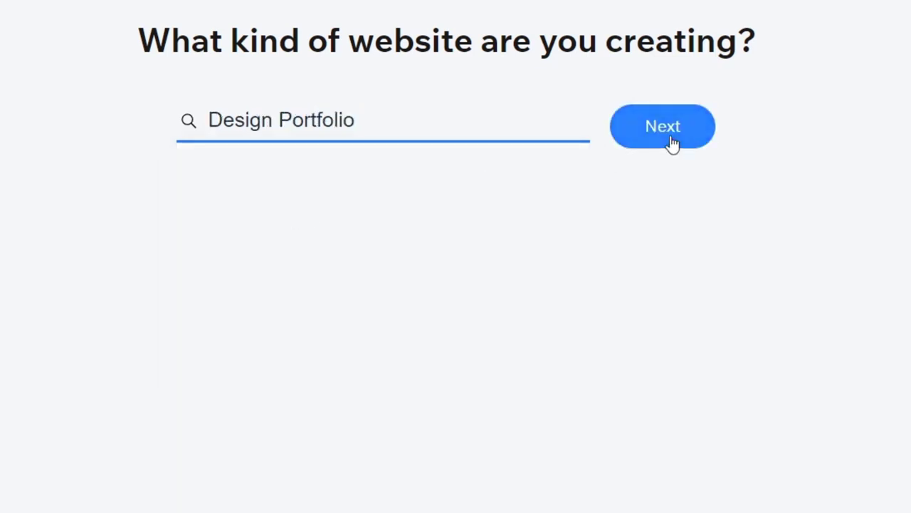
click(673, 143)
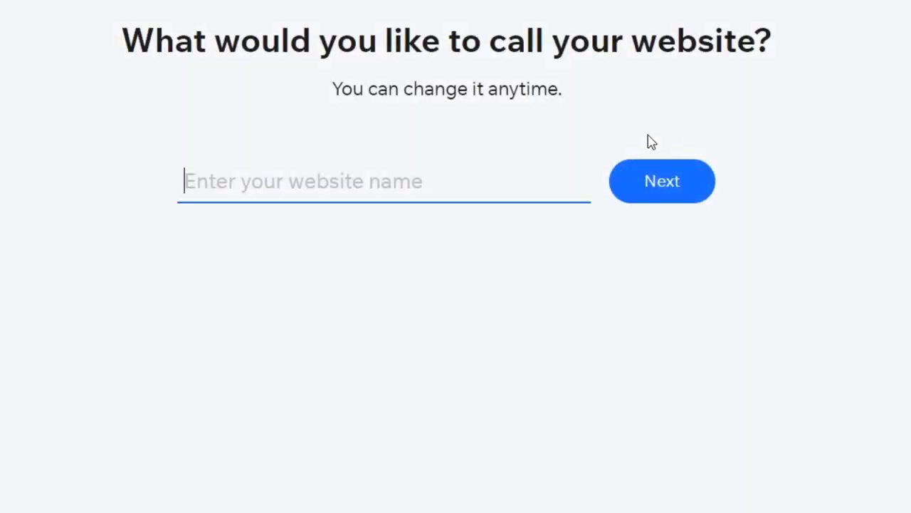
Step: Name the website "Tech Designs" and continue the setup
text(Tech Des)
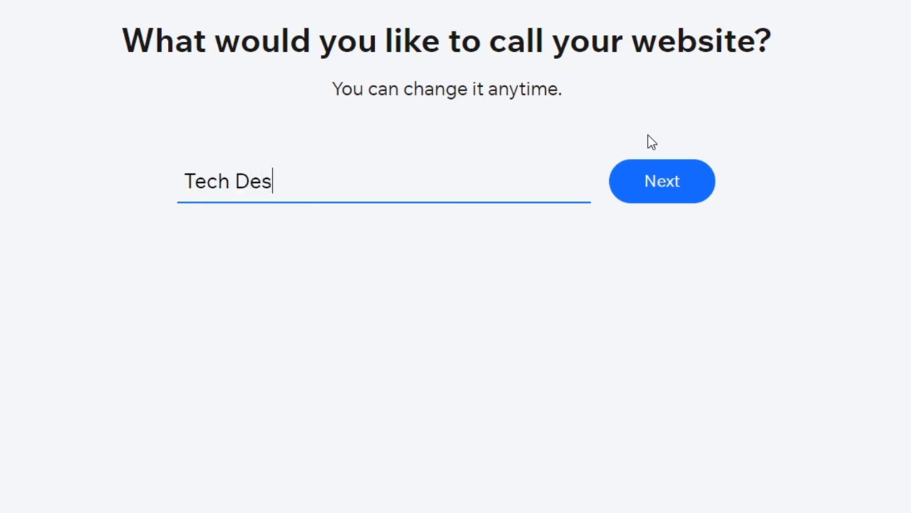
text(igin)
key(BackSpace)
key(BackSpace)
text(ns)
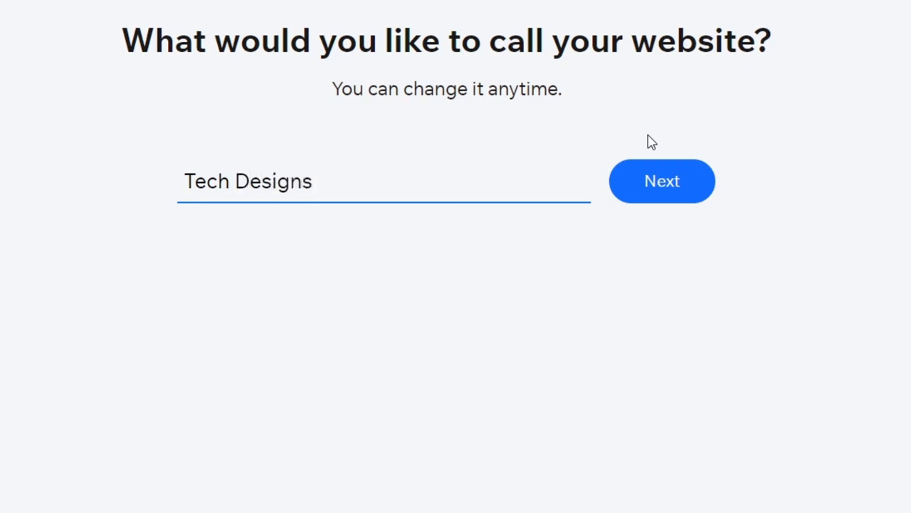
click(676, 183)
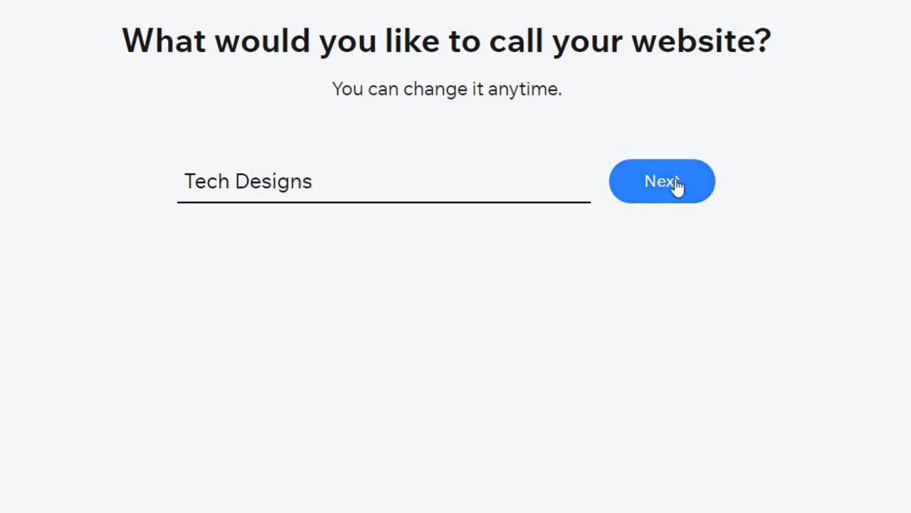
click(615, 194)
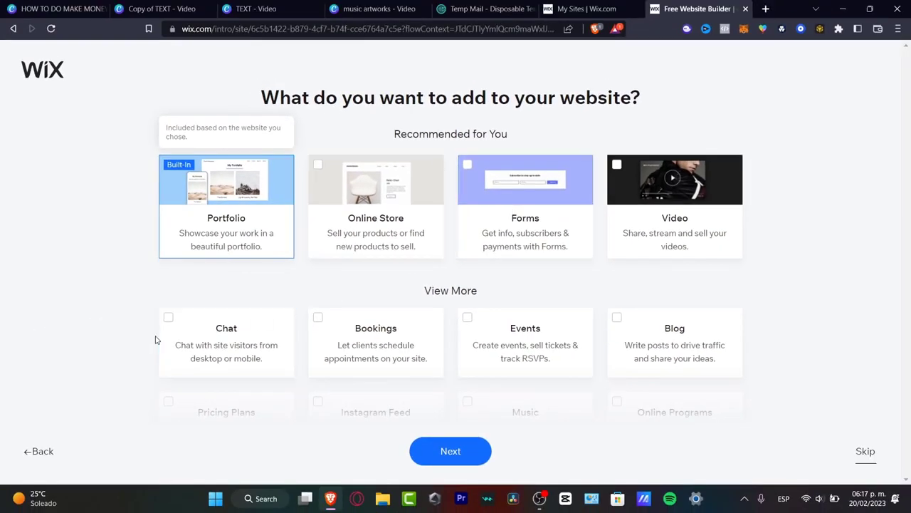
Step: Add Blog, Events, Bookings, Pricing Plans, Video and Forms to the website and continue to the templates
scroll(309, 307, down, 3)
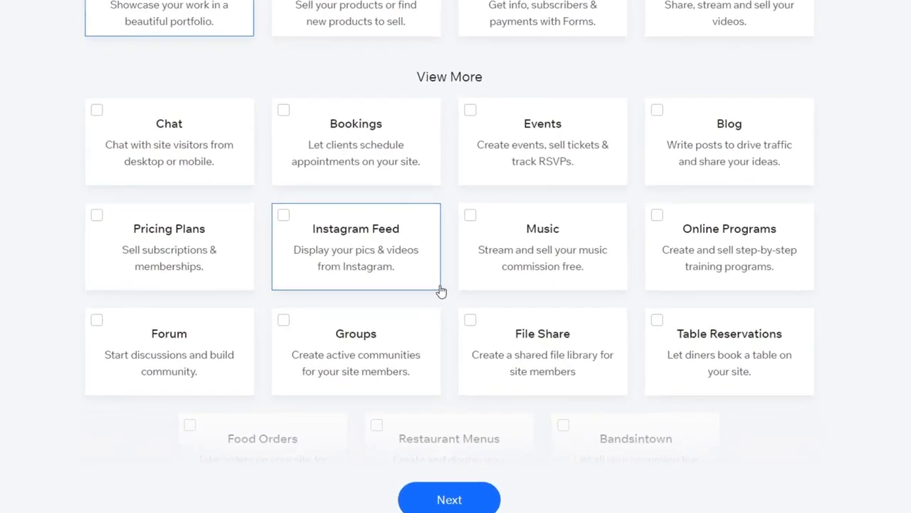
scroll(427, 293, down, 2)
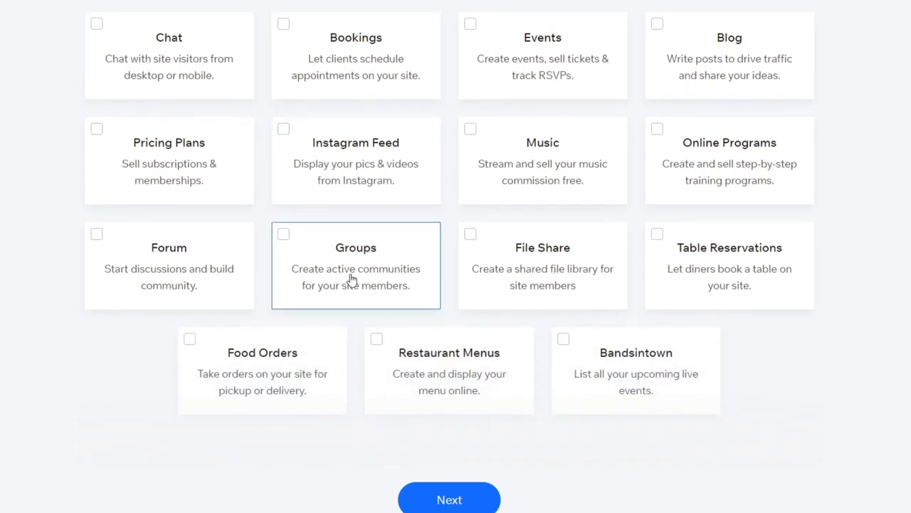
click(667, 30)
click(466, 30)
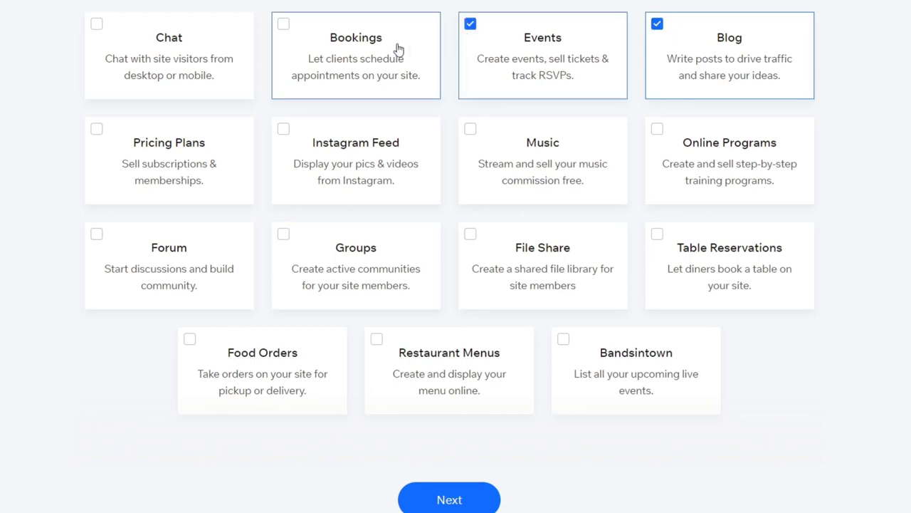
click(283, 24)
click(128, 152)
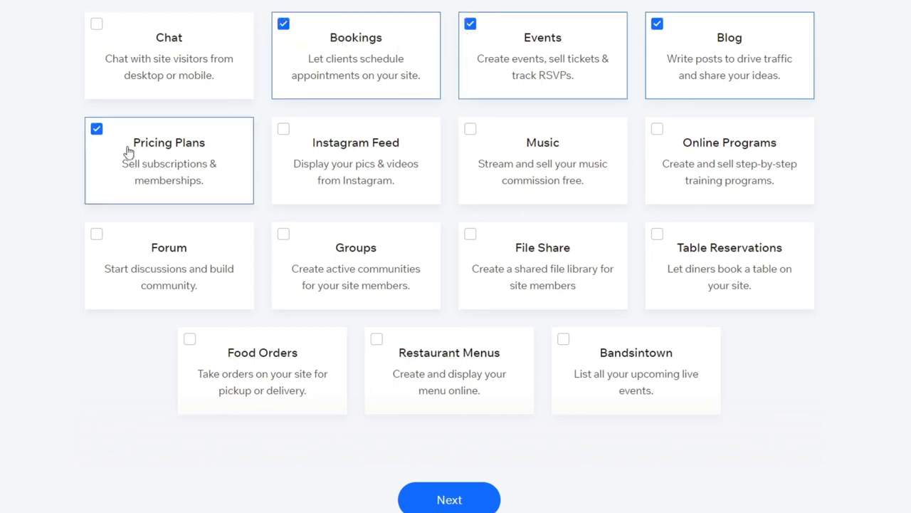
scroll(848, 296, up, 4)
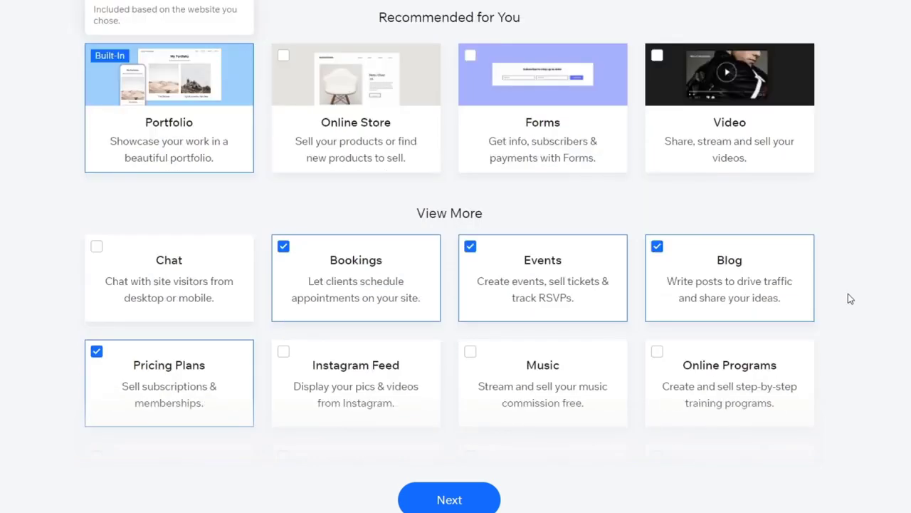
click(662, 165)
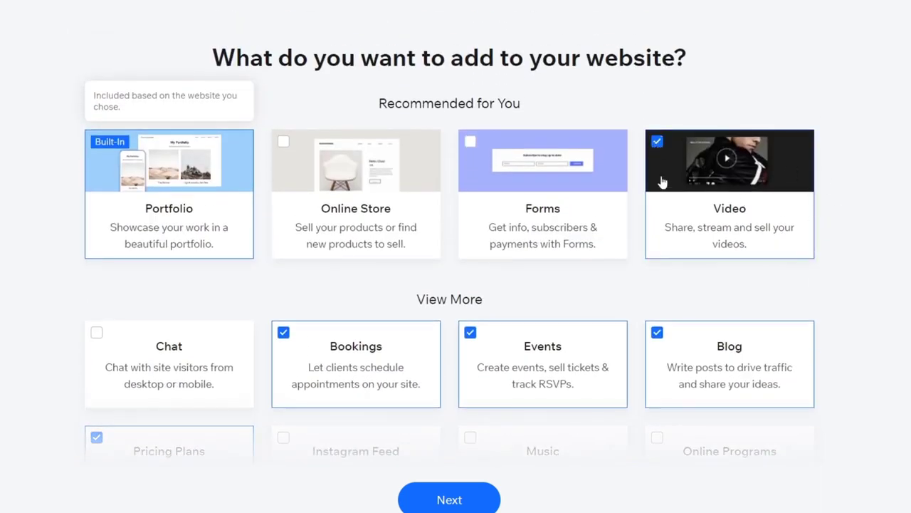
click(514, 163)
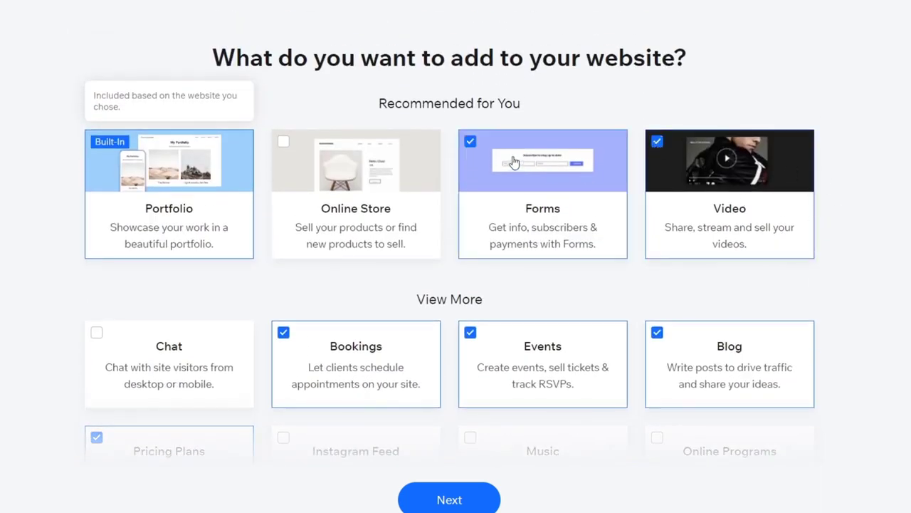
click(453, 501)
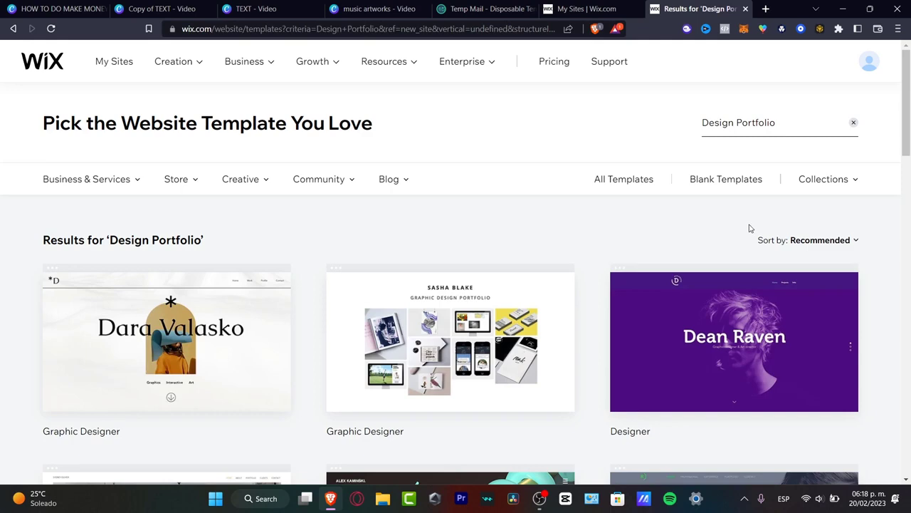
Step: Browse the Design Portfolio templates and open a preview of the Artist template
scroll(619, 238, down, 3)
mouse_move(243, 180)
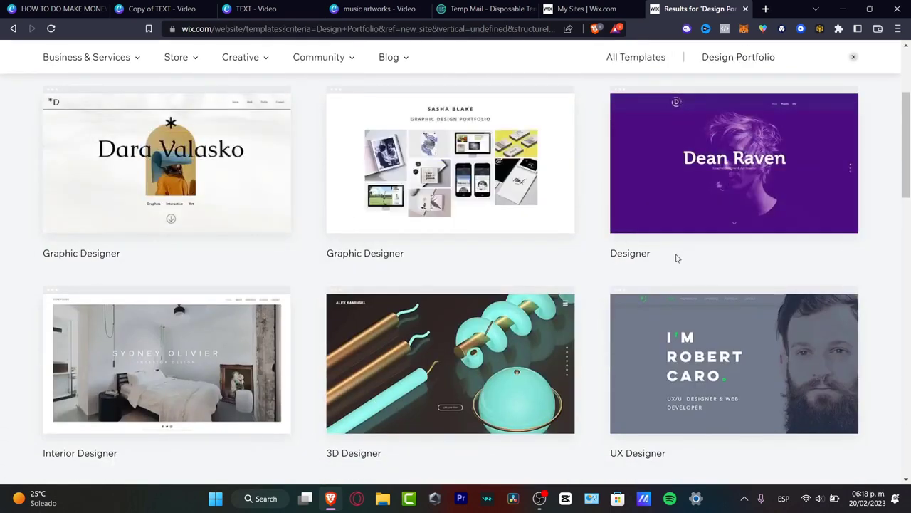
scroll(706, 262, down, 3)
mouse_move(660, 244)
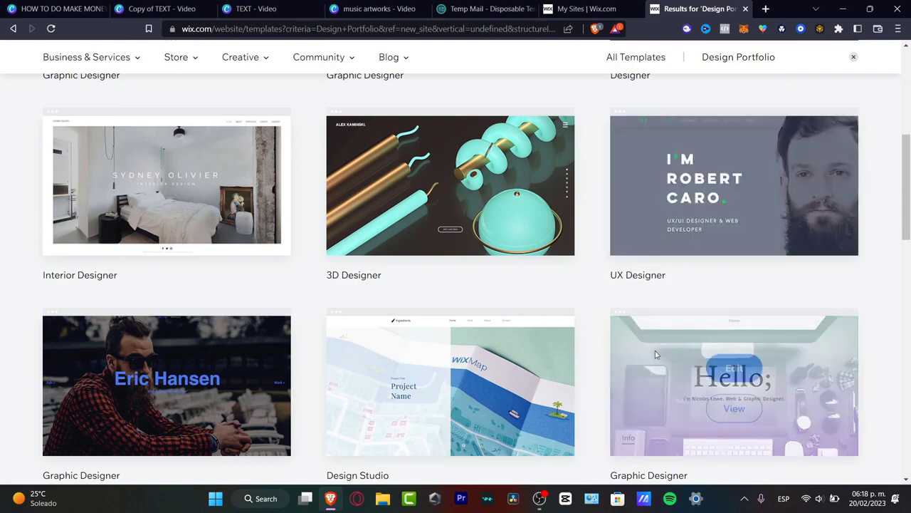
scroll(601, 341, down, 9)
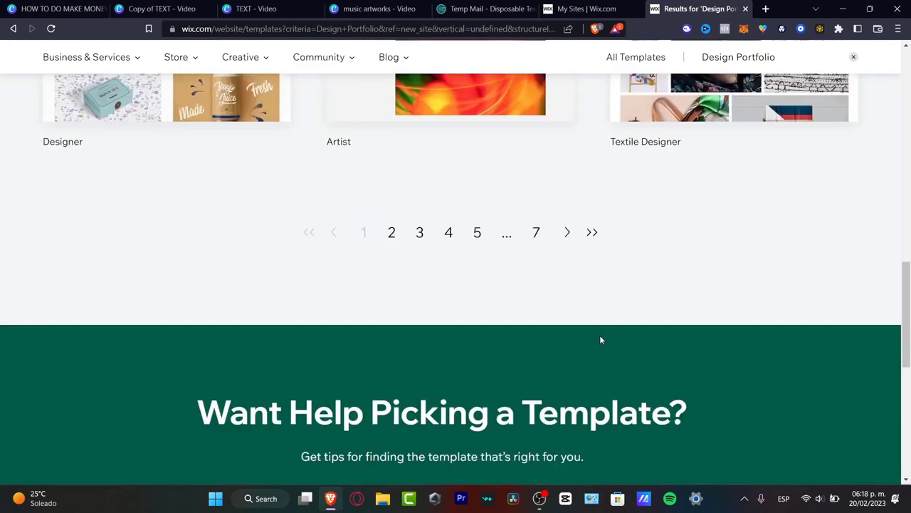
scroll(600, 341, up, 3)
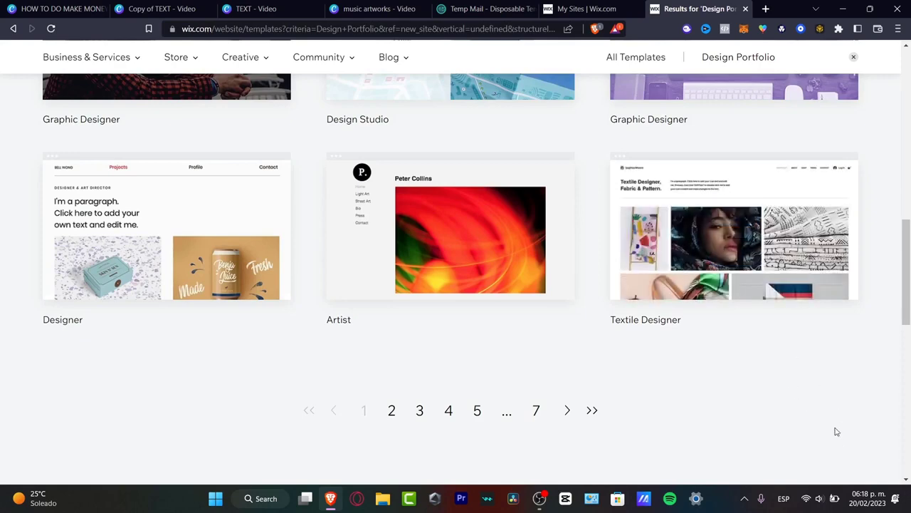
mouse_move(486, 264)
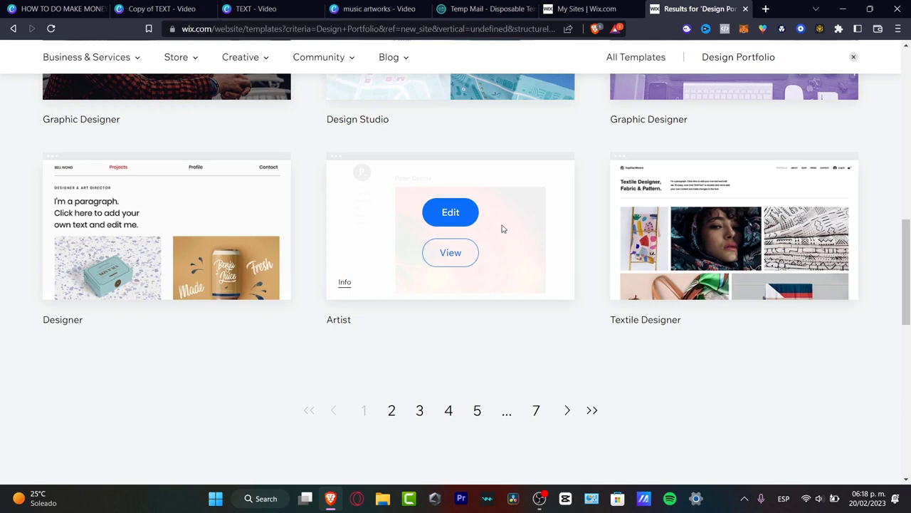
click(447, 253)
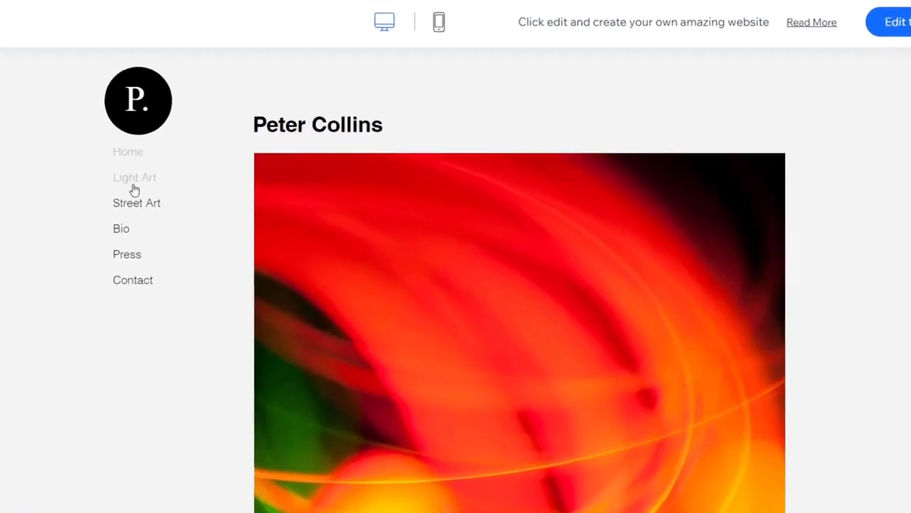
Step: Look through the Light Art, Street Art, Bio and Press pages of the Artist template preview
click(175, 193)
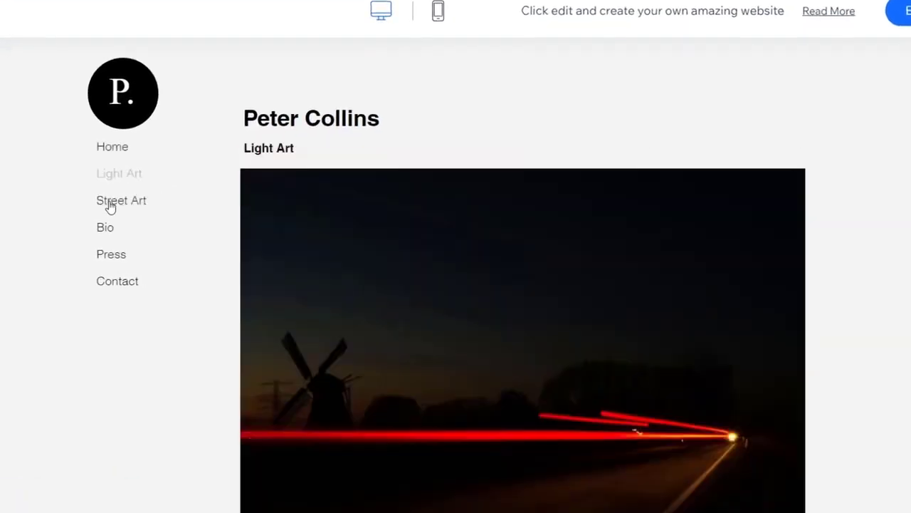
click(110, 203)
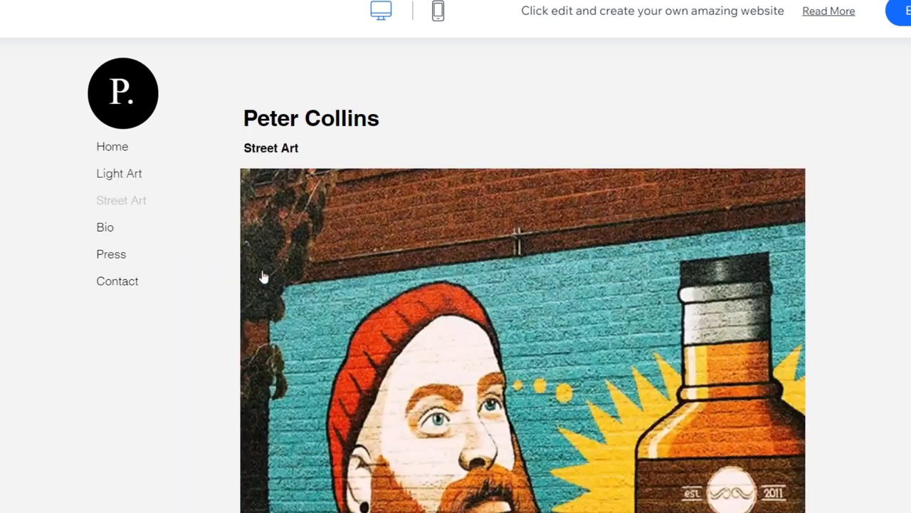
click(112, 228)
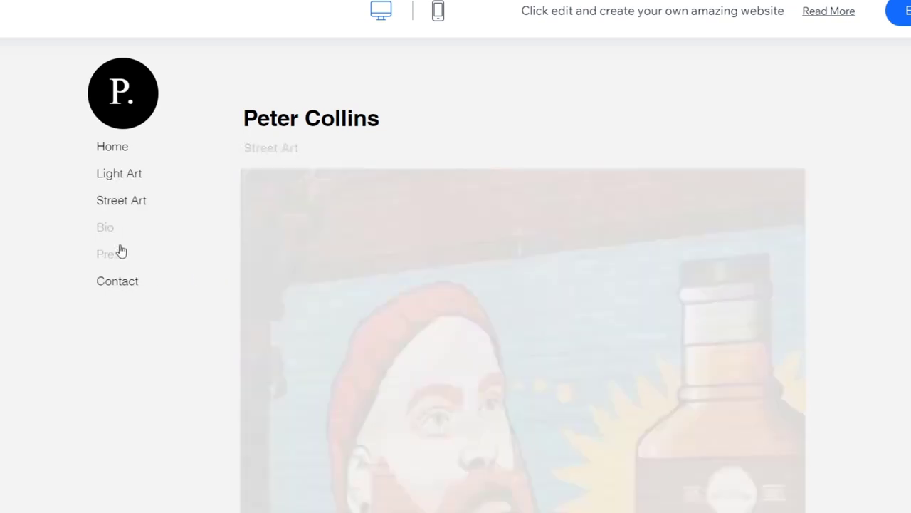
scroll(497, 324, down, 4)
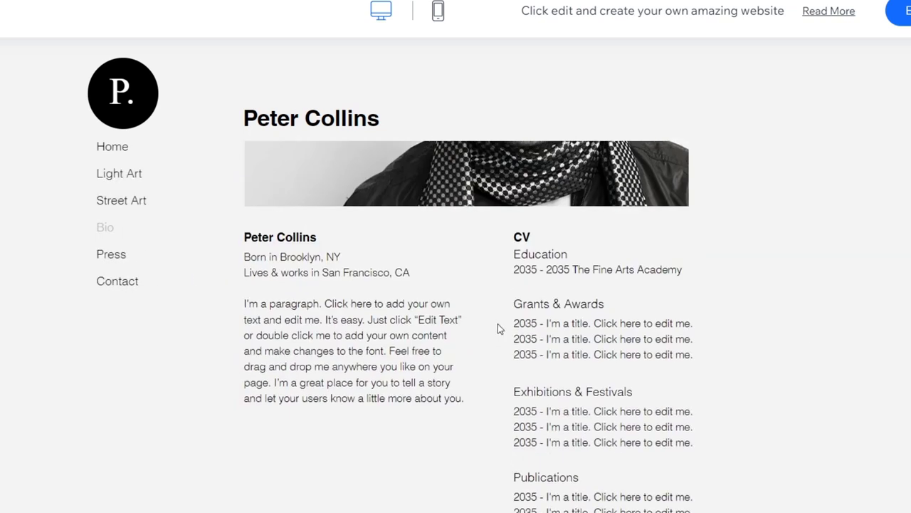
scroll(498, 323, up, 4)
scroll(501, 328, down, 4)
scroll(501, 328, up, 4)
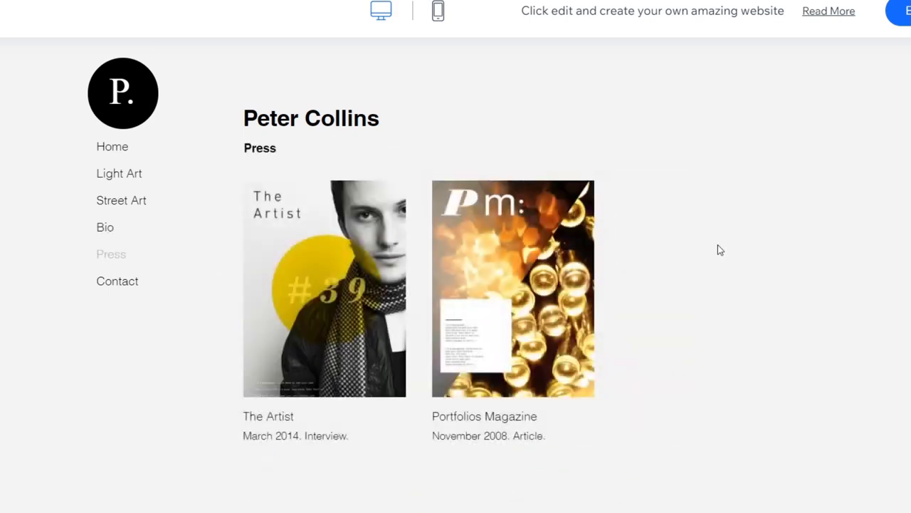
scroll(694, 332, down, 4)
scroll(694, 332, up, 4)
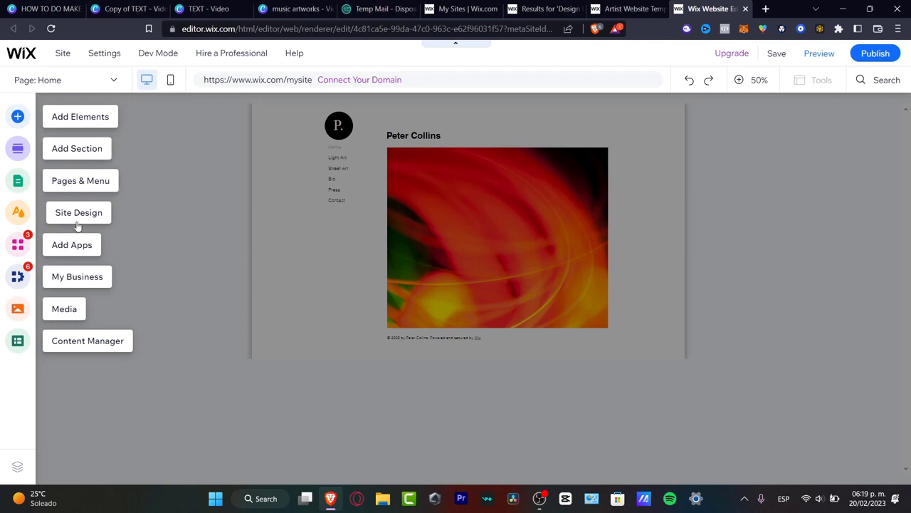
Step: Add the Content Manager to the site and leave it without creating a collection
click(80, 343)
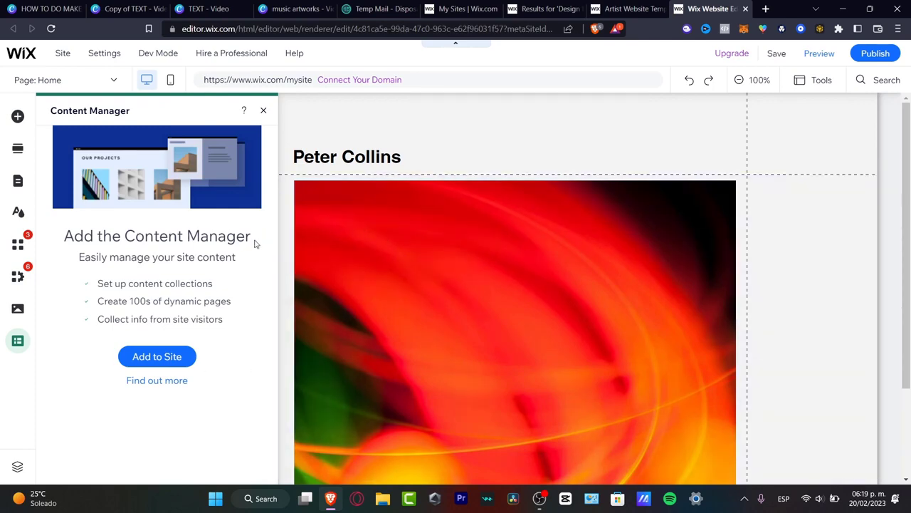
click(177, 356)
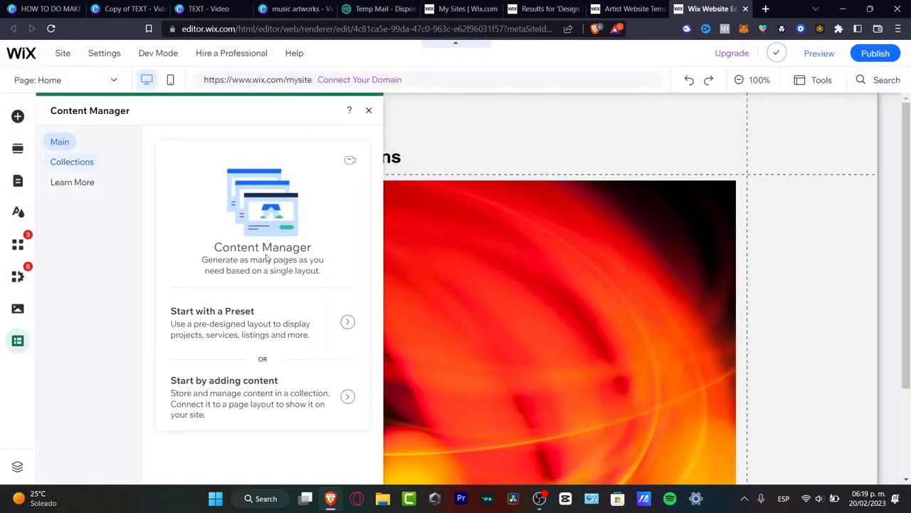
click(323, 396)
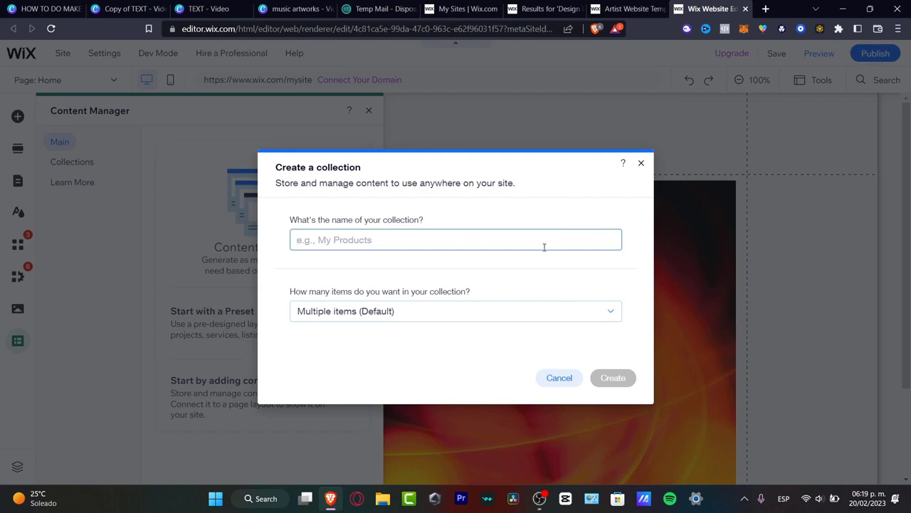
click(641, 163)
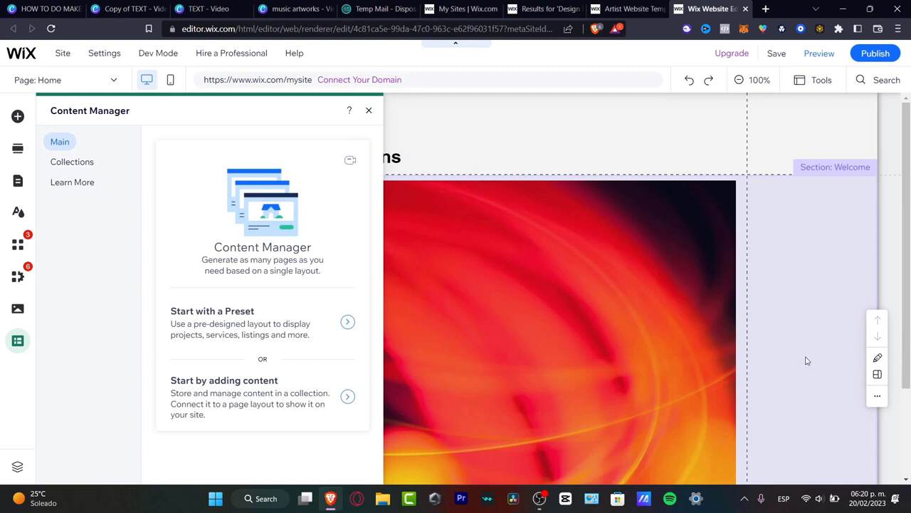
click(753, 256)
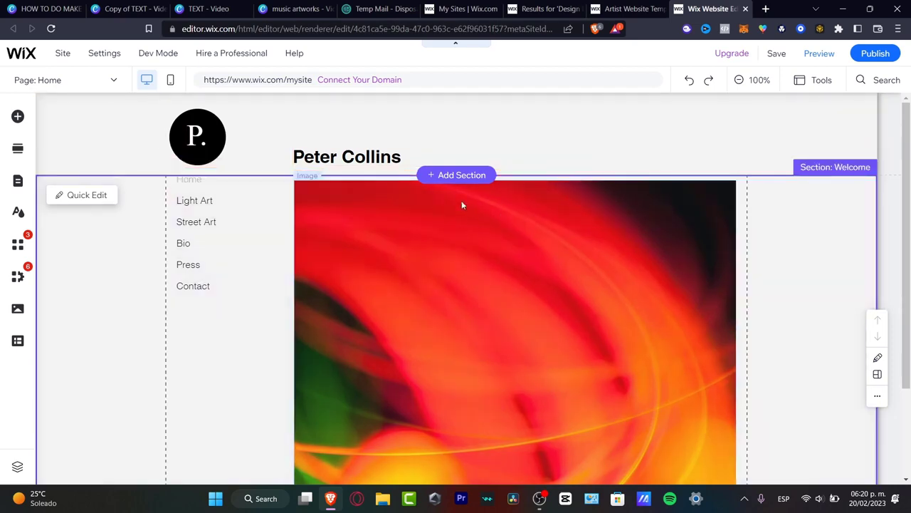
Step: Delete the large abstract light image from the Welcome section of the Home page
scroll(661, 251, down, 3)
scroll(659, 250, up, 3)
click(453, 247)
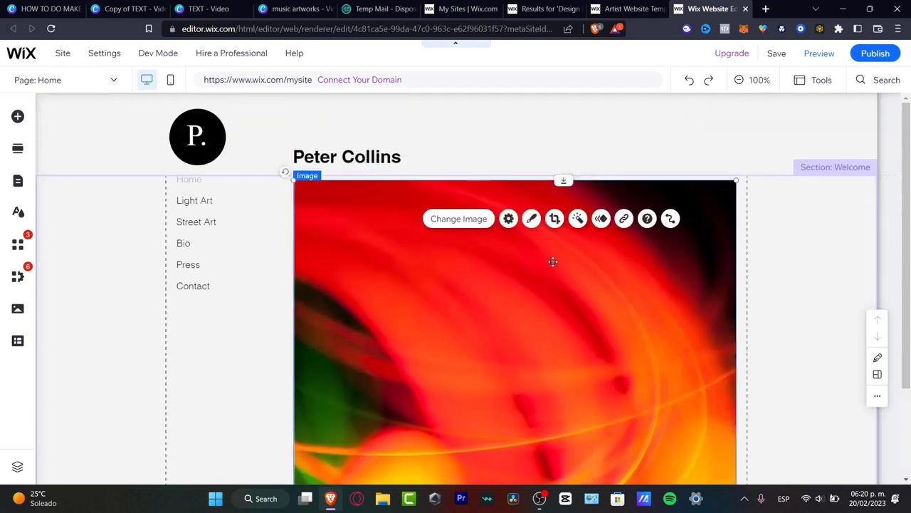
key(Delete)
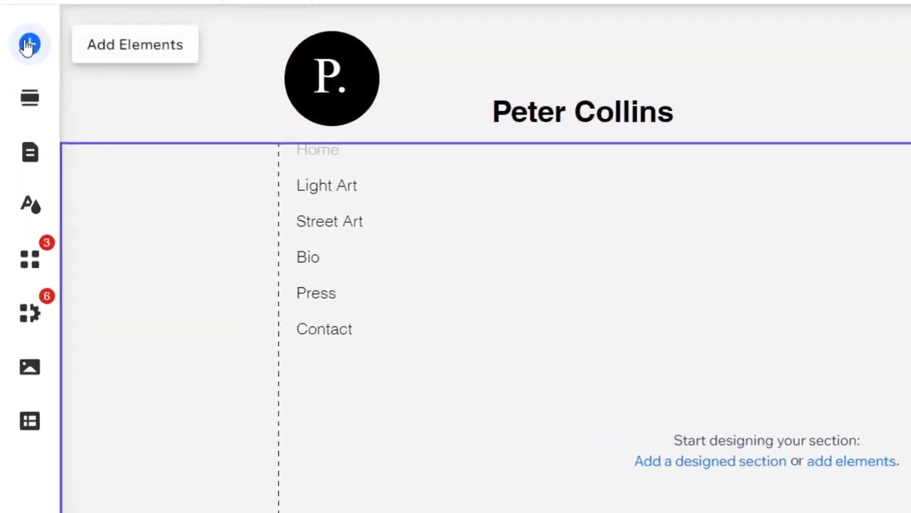
Step: Add a Heading 3 themed text and place it near the upper edge of the Welcome section
click(29, 46)
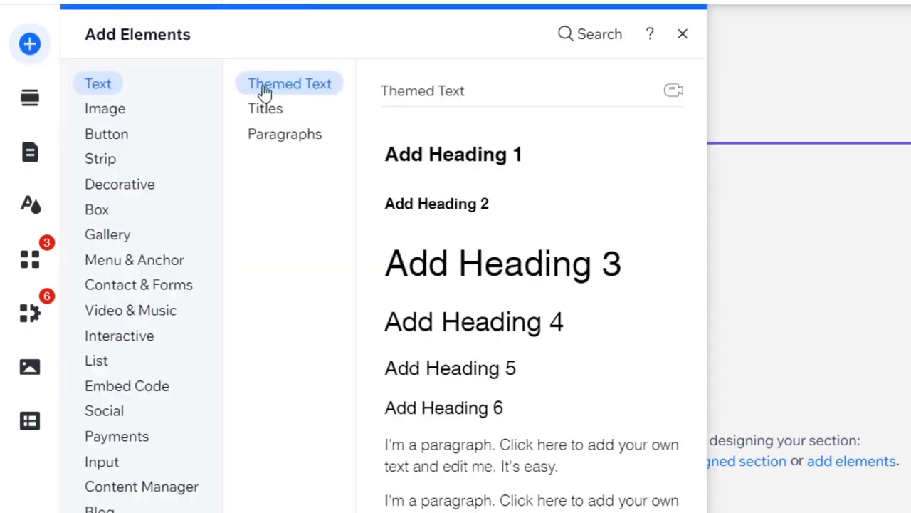
click(530, 277)
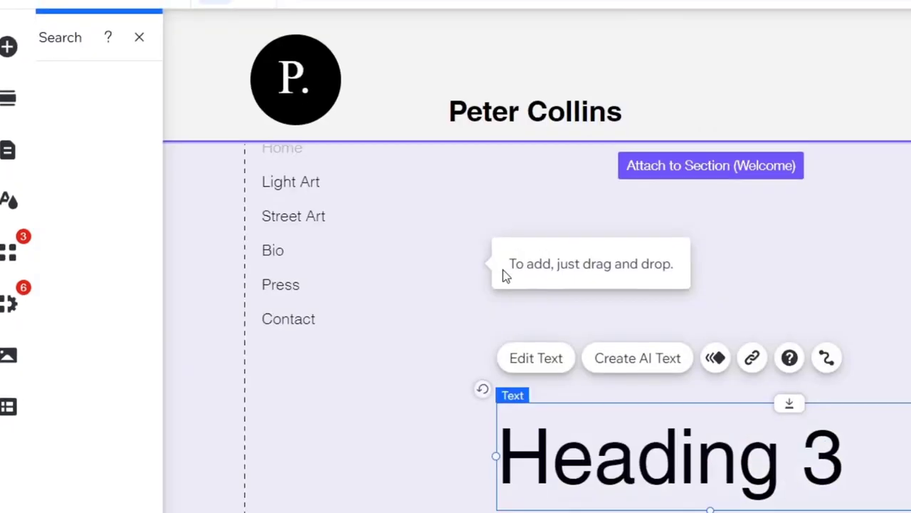
drag(459, 366, 663, 216)
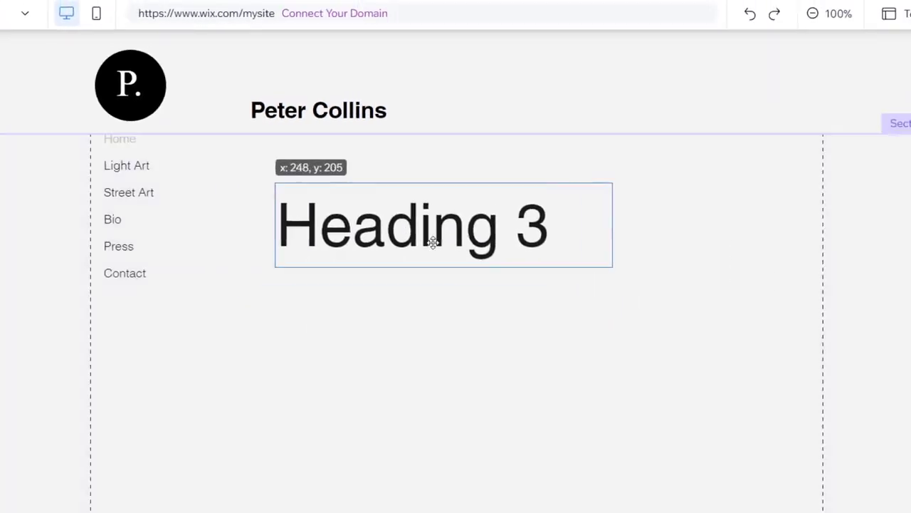
Step: Replace the heading text with "Tech Express" and widen its text box so the title fits on one line
double_click(663, 216)
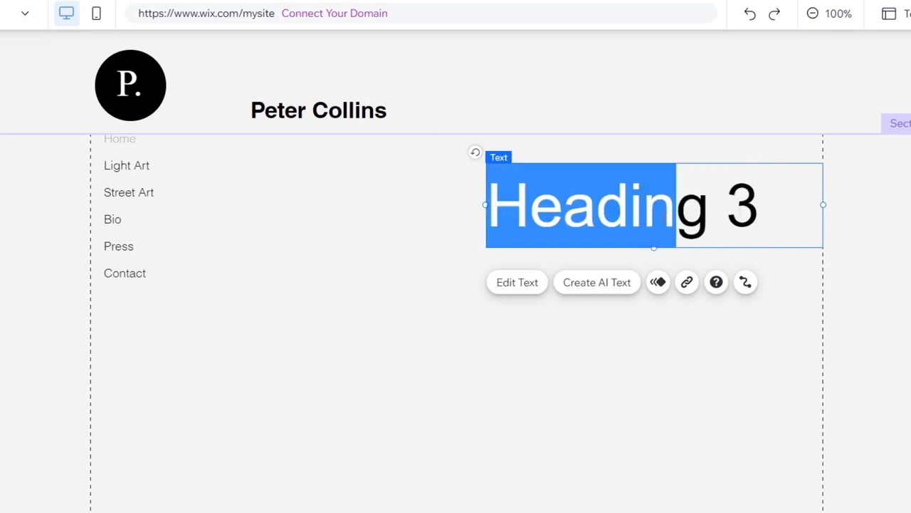
text(Tech Exo)
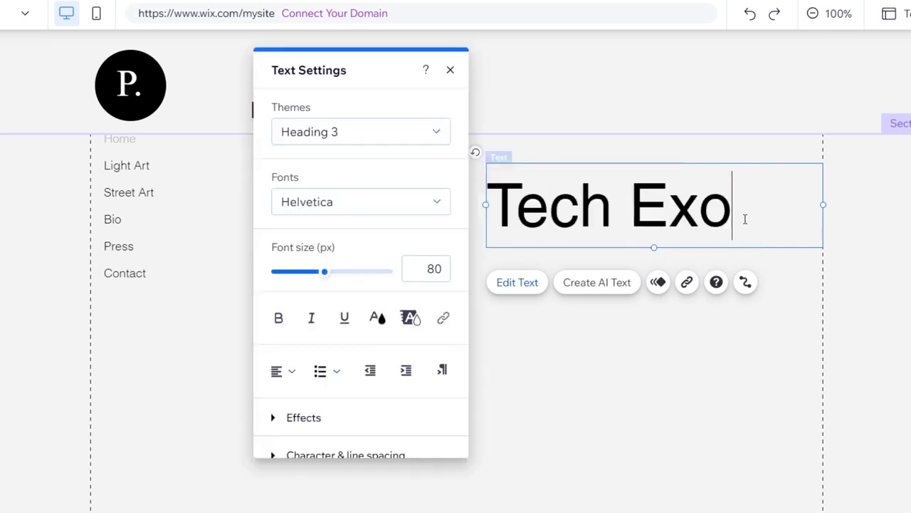
key(BackSpace)
text(press)
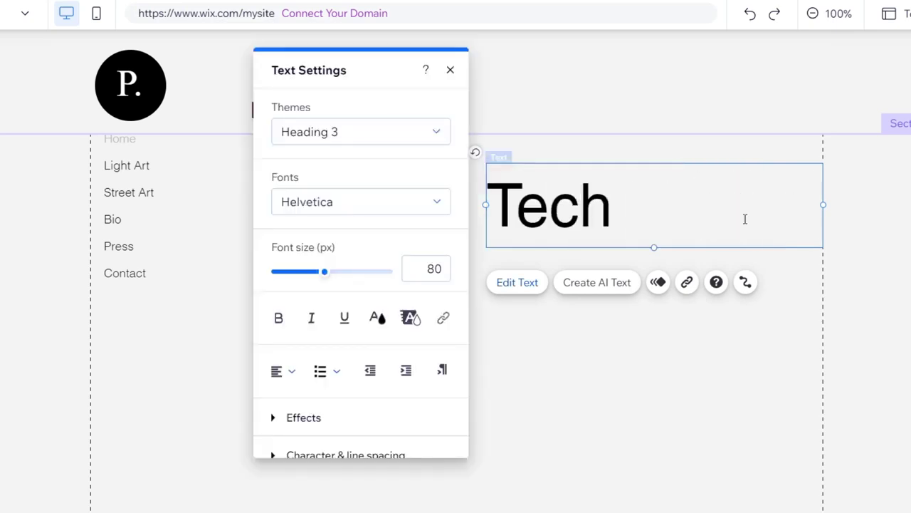
click(490, 250)
drag(471, 245, 389, 252)
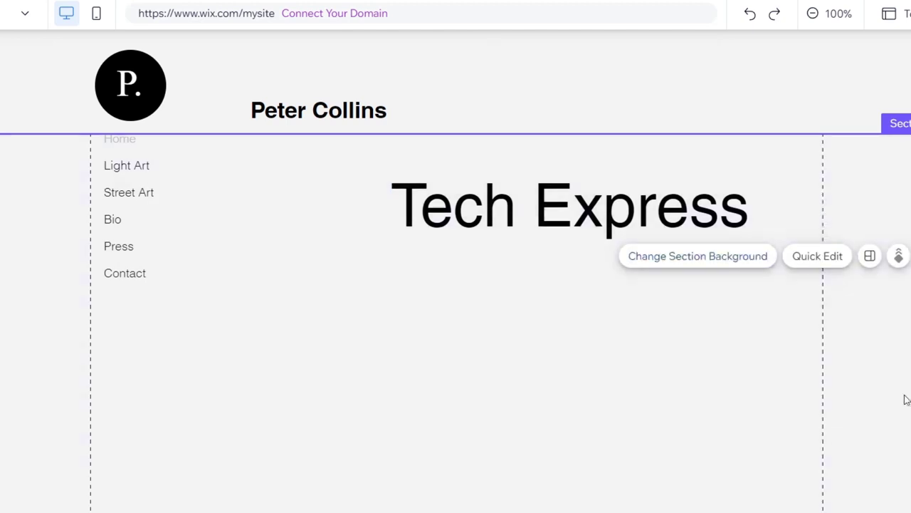
Step: Try the snowy mountain video as the Welcome section's background and browse the other suggested backgrounds
click(712, 258)
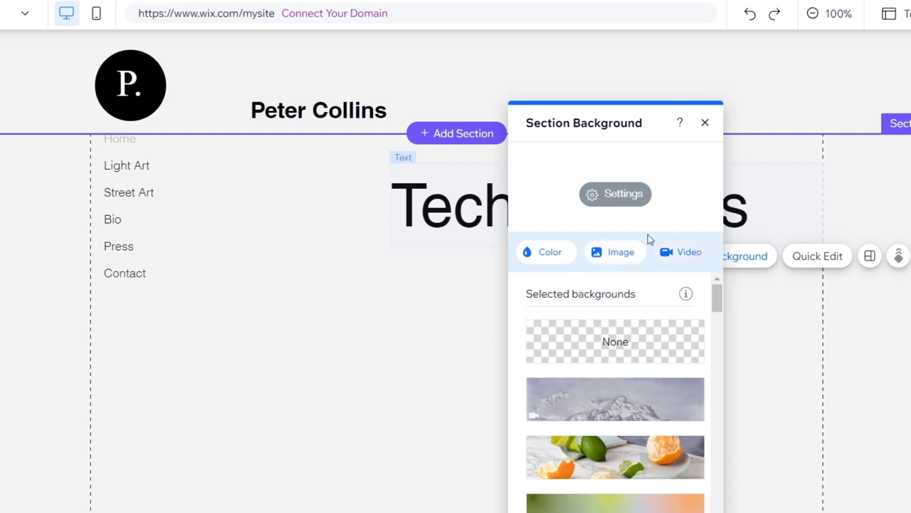
click(600, 404)
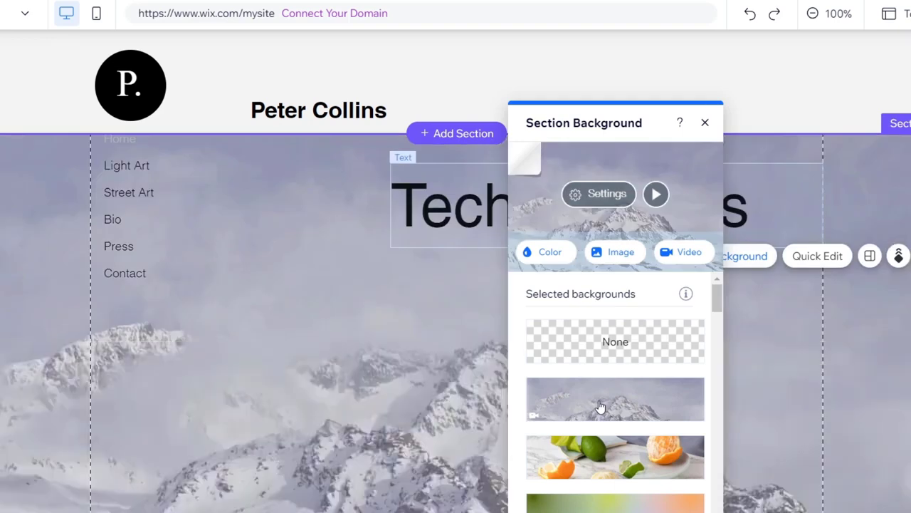
scroll(637, 420, down, 5)
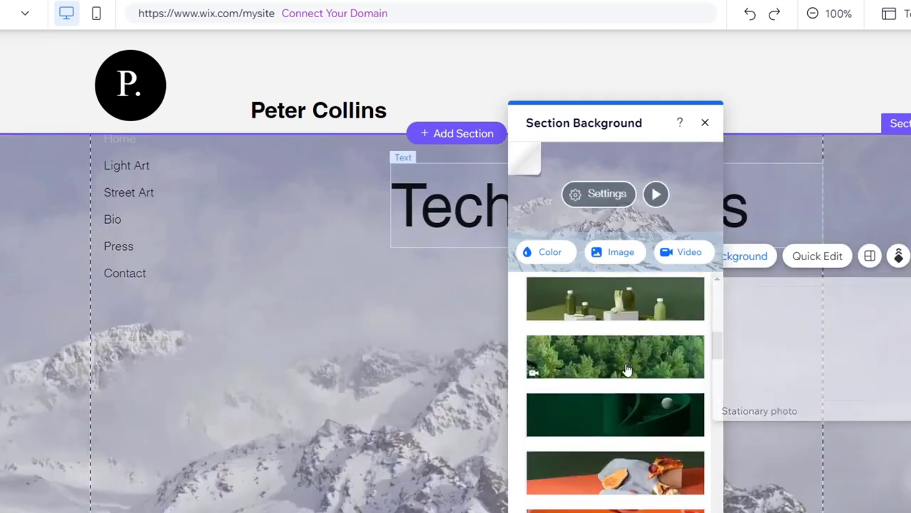
Step: Set the Welcome section's background to the Colorful Neon Lights video from the Abstract category of the Wix media
click(677, 255)
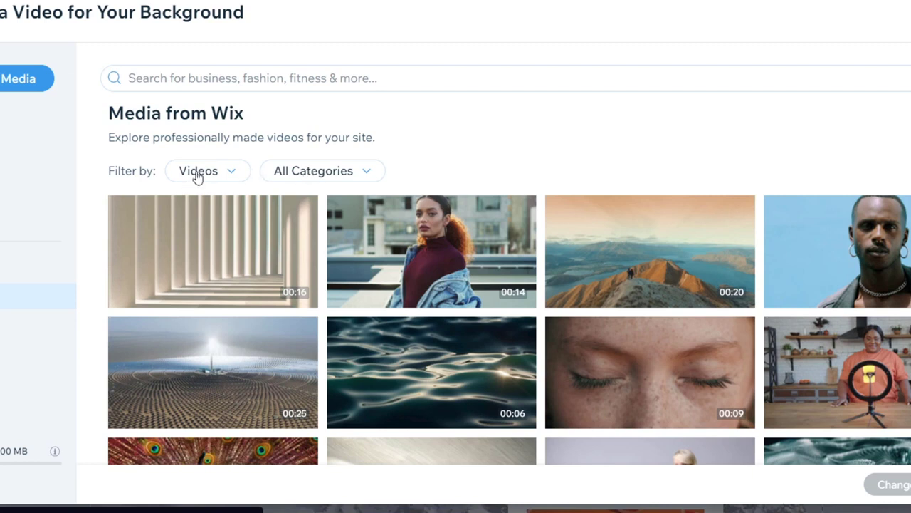
click(367, 175)
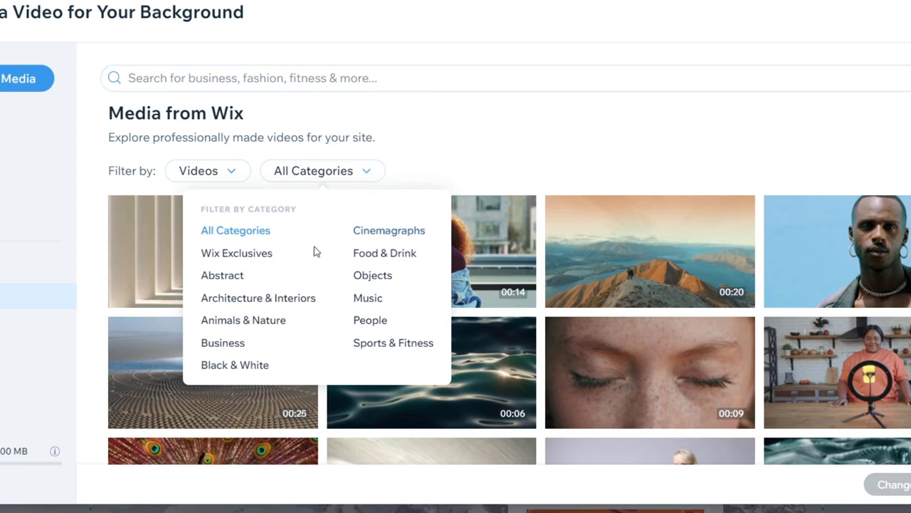
click(220, 277)
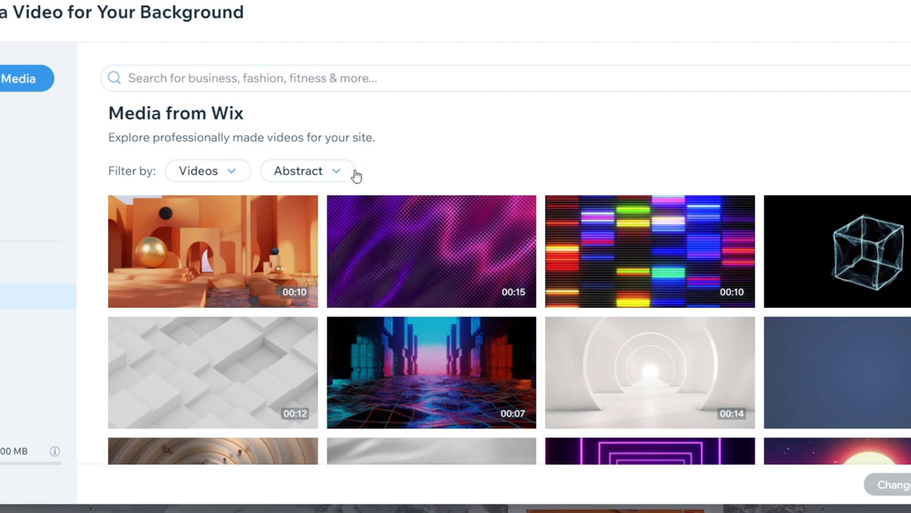
mouse_move(688, 263)
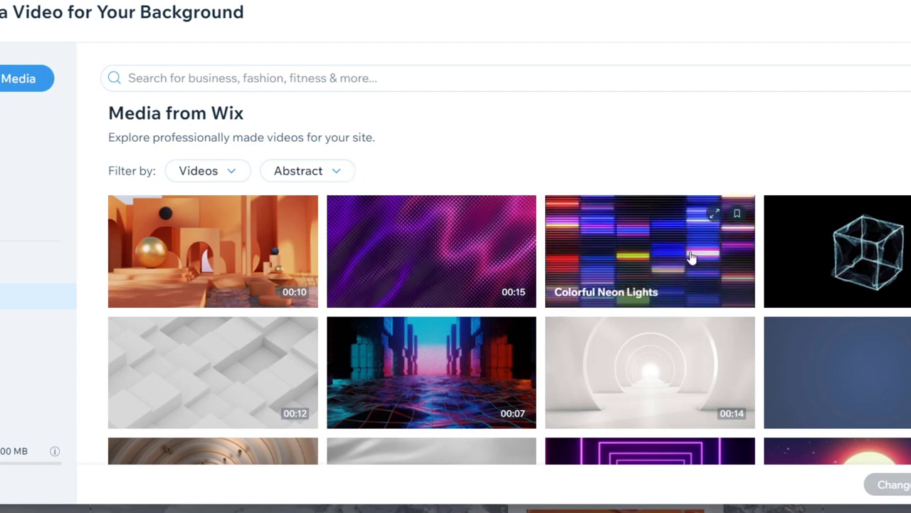
click(691, 258)
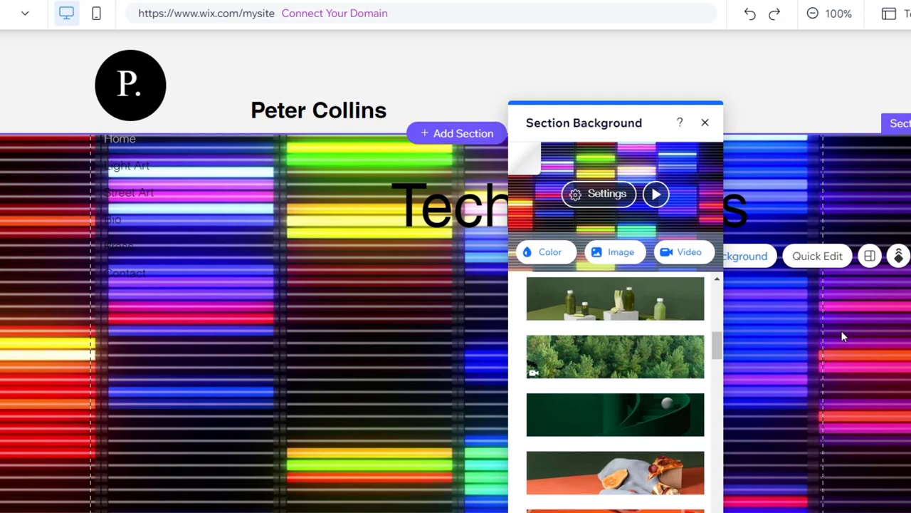
click(705, 123)
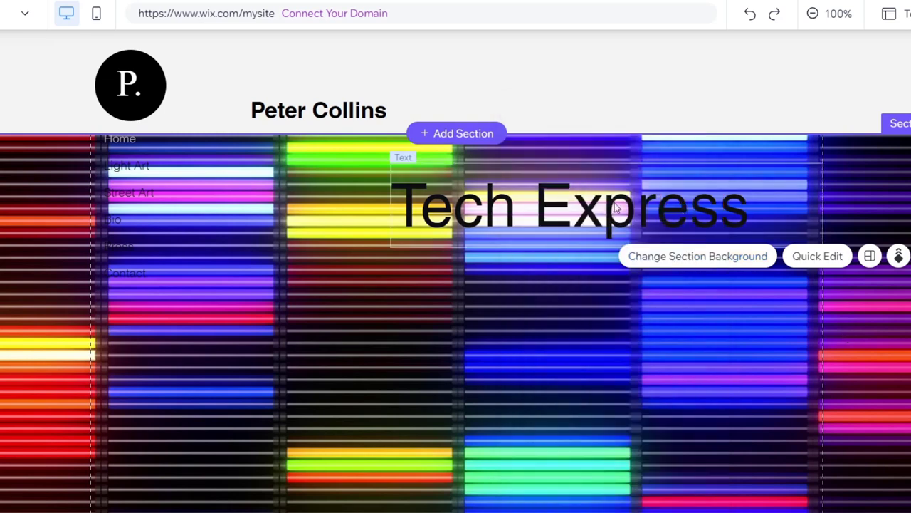
Step: Color the "Tech Express" heading red, #FF4040, after trying white
click(580, 195)
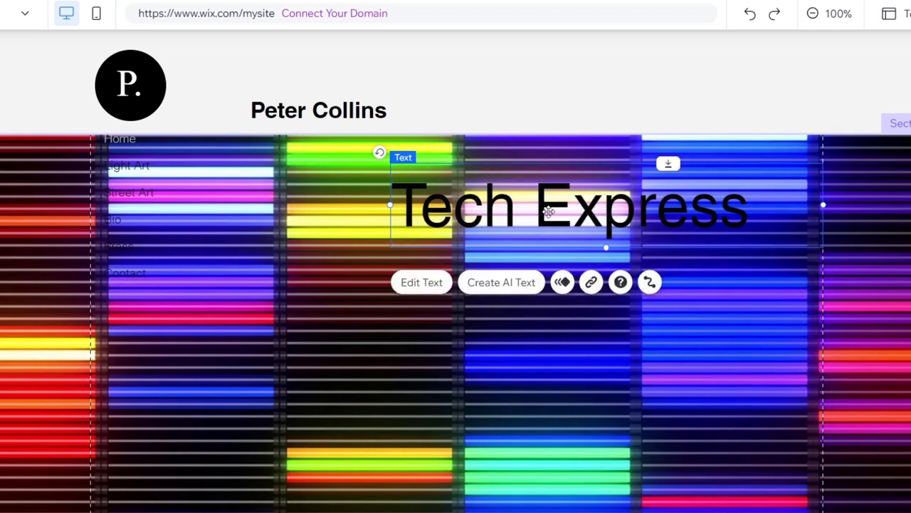
click(422, 282)
click(290, 320)
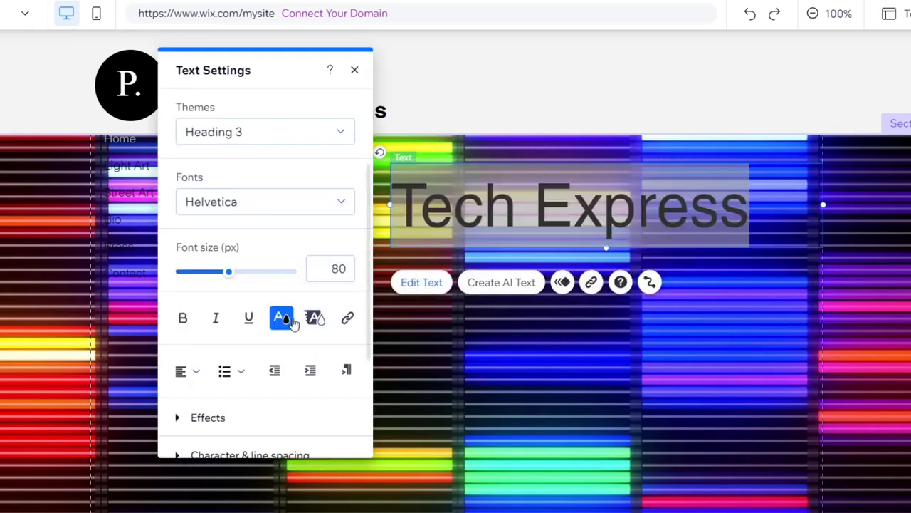
click(291, 321)
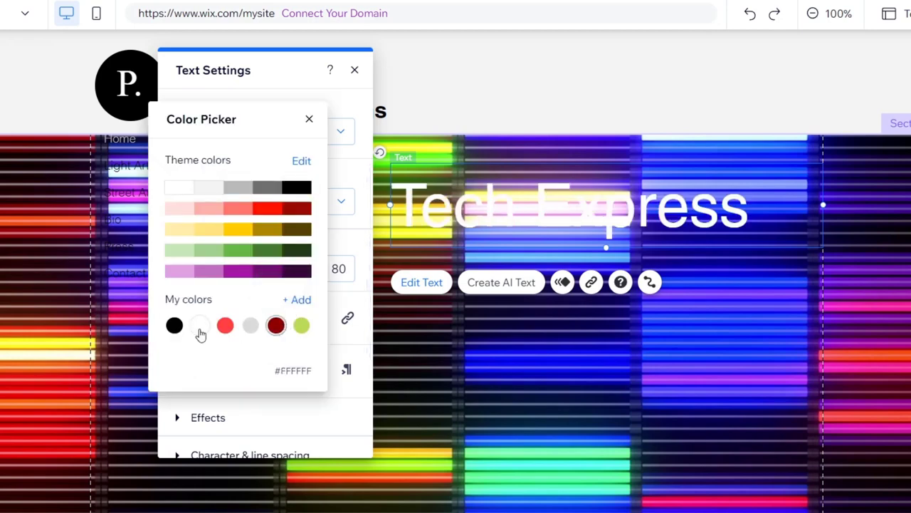
click(200, 327)
click(225, 326)
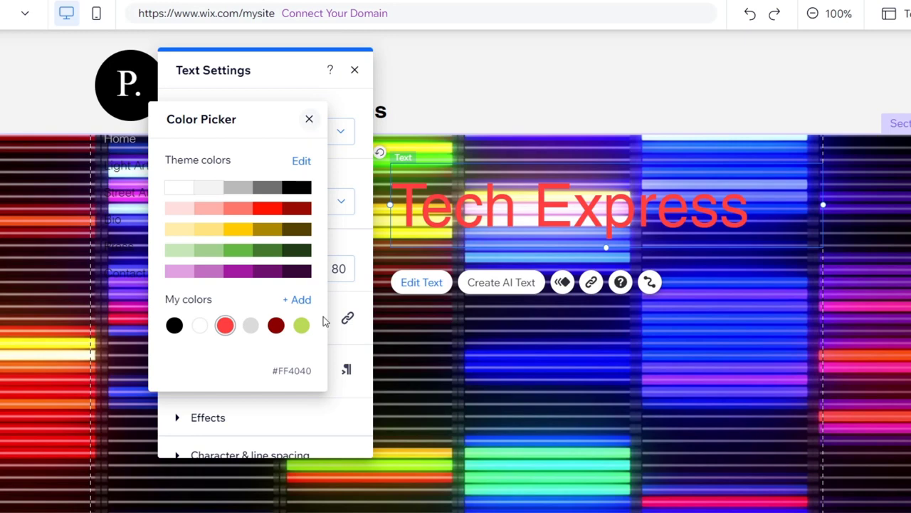
click(309, 119)
Step: Apply text effect C to the "Tech Express" heading and leave its text settings
scroll(316, 369, down, 1)
scroll(316, 369, down, 3)
click(175, 289)
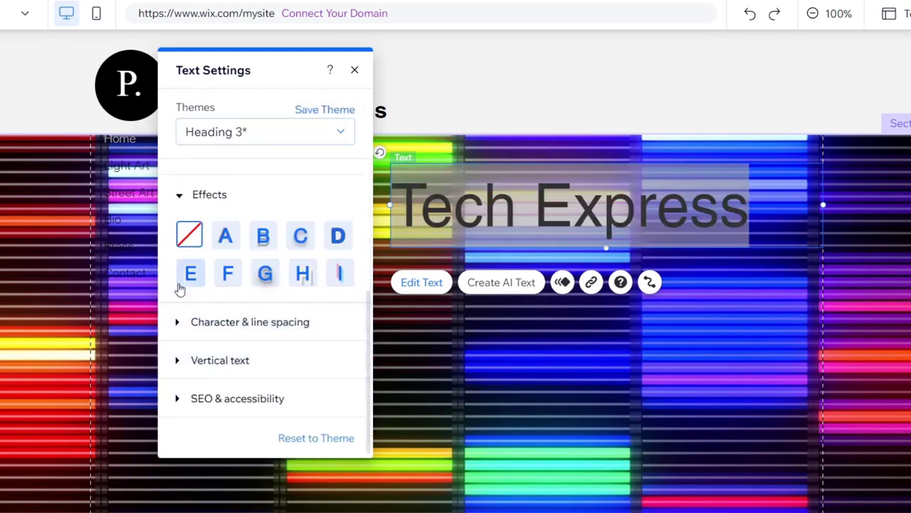
click(299, 239)
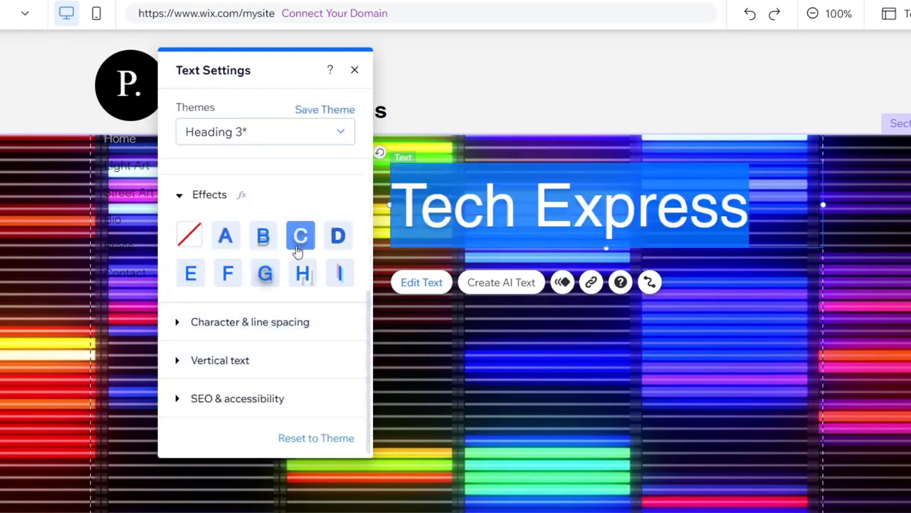
click(299, 203)
click(698, 223)
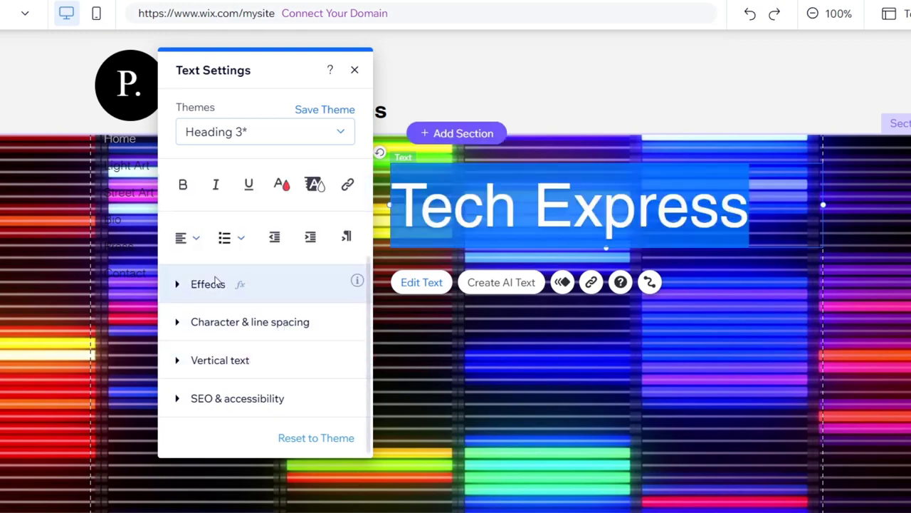
click(552, 389)
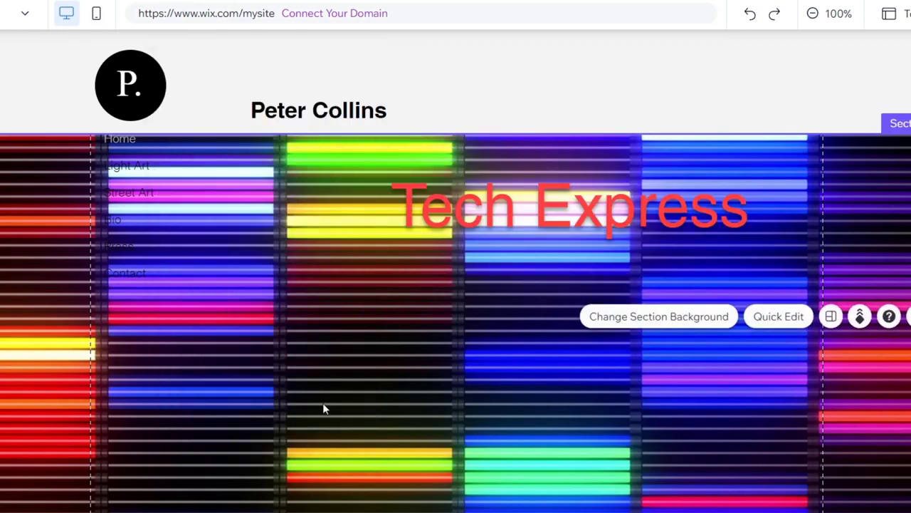
Step: Delete the Street Art page from the site menu
scroll(323, 403, down, 5)
scroll(322, 402, up, 5)
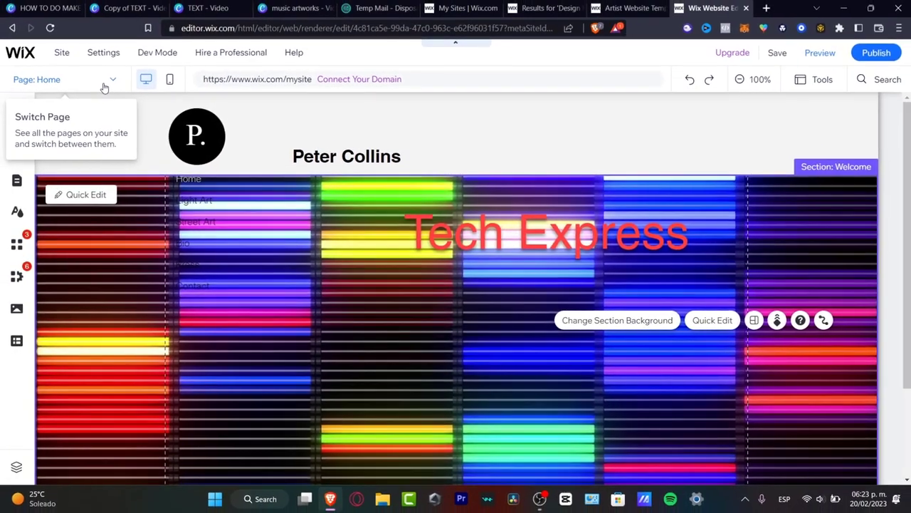
click(13, 22)
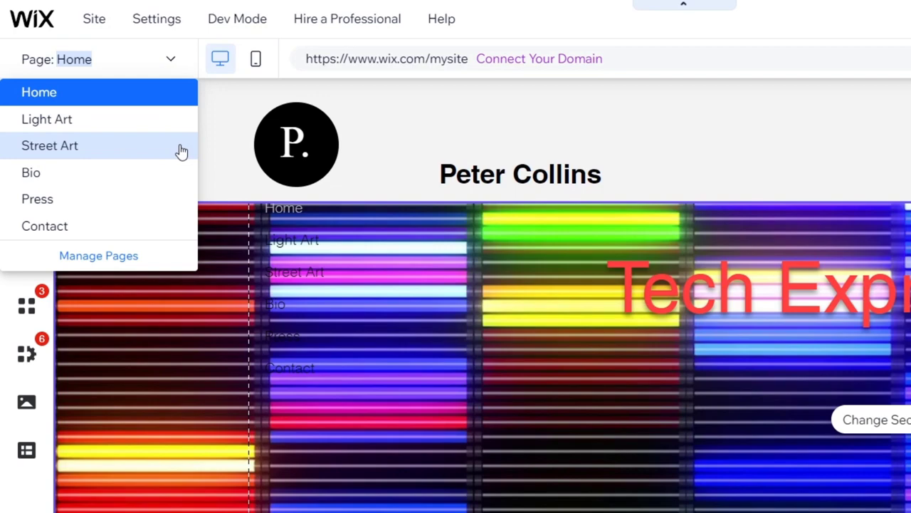
click(157, 254)
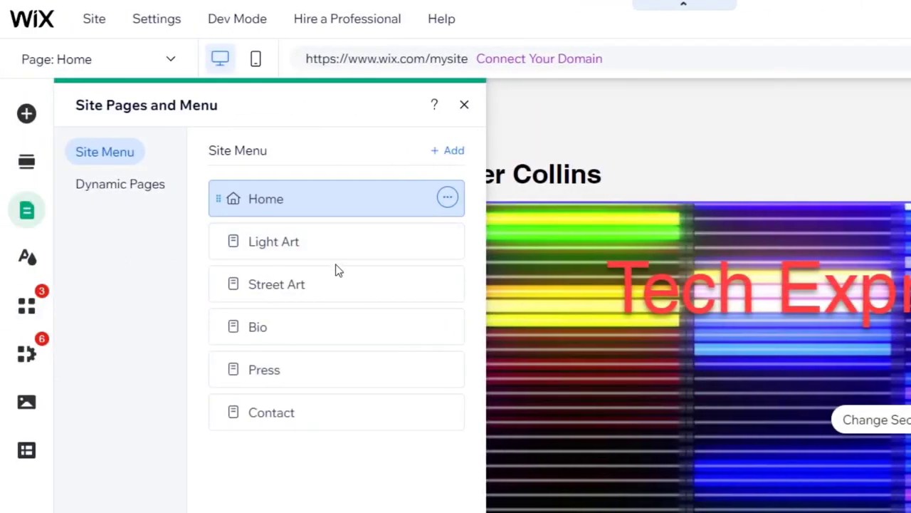
click(448, 287)
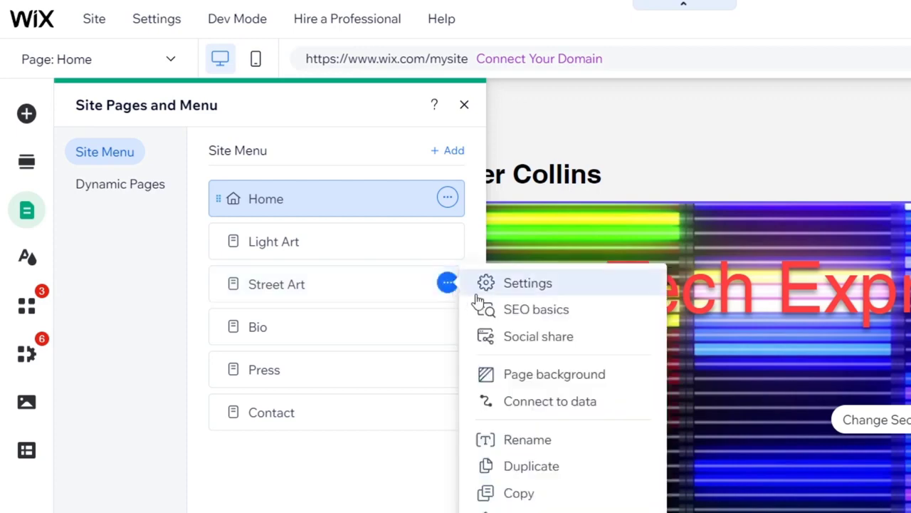
click(527, 509)
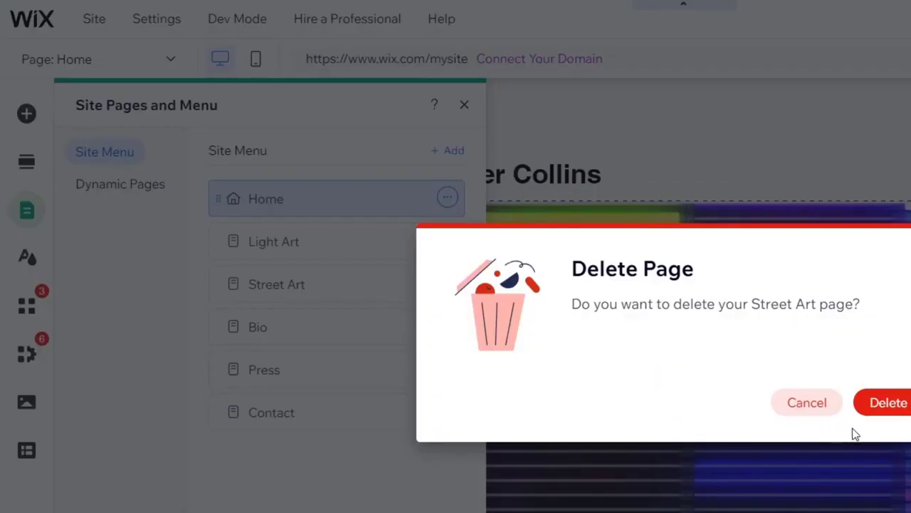
click(888, 416)
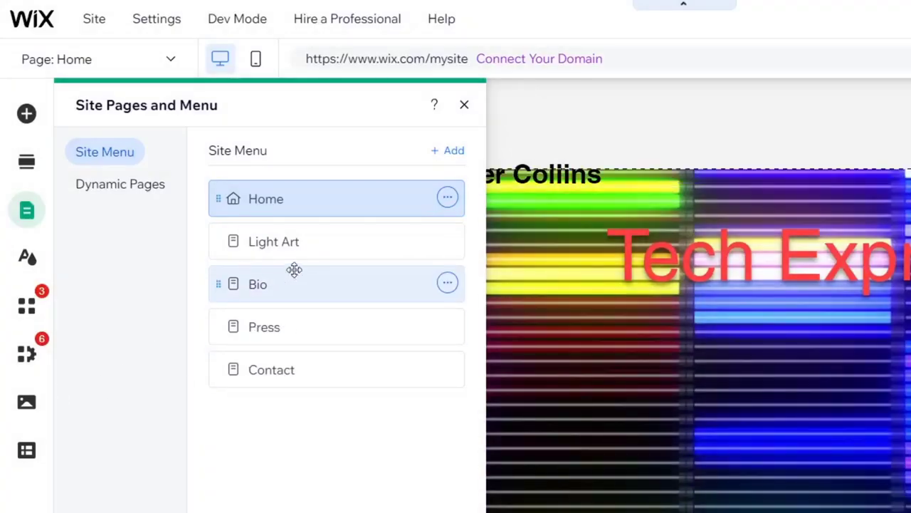
Step: Switch to the Light Art page, view it in the editor and bring the site's page list back up
click(348, 247)
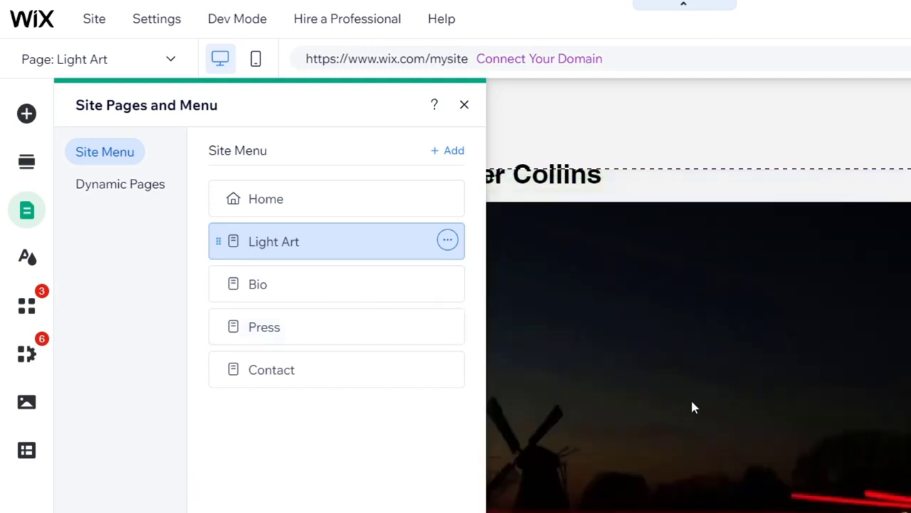
click(895, 229)
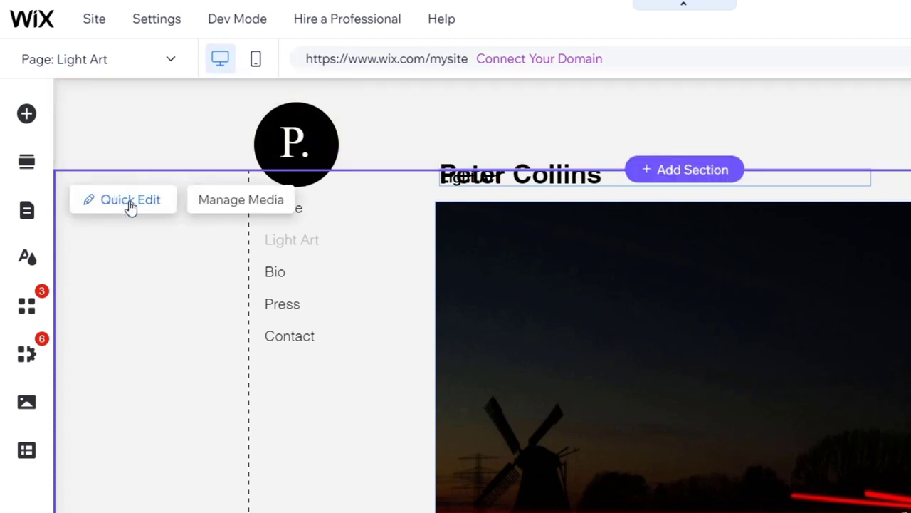
click(94, 67)
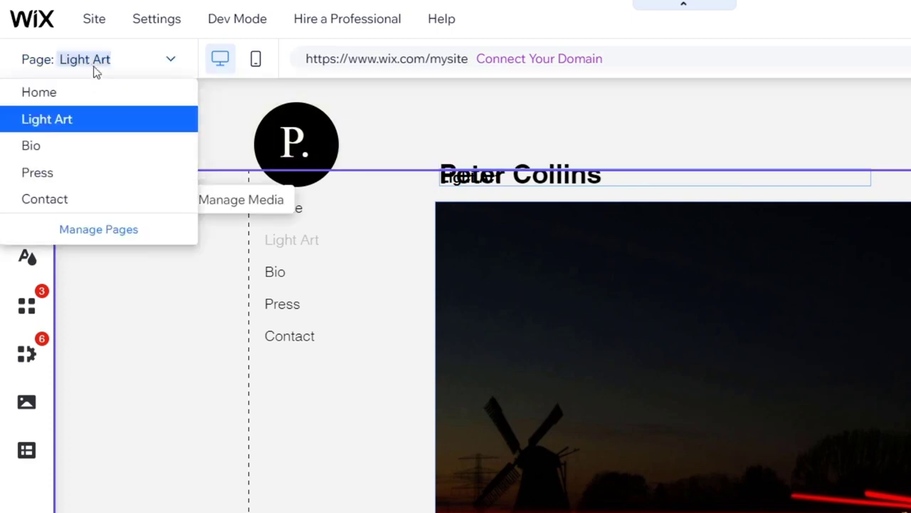
click(114, 231)
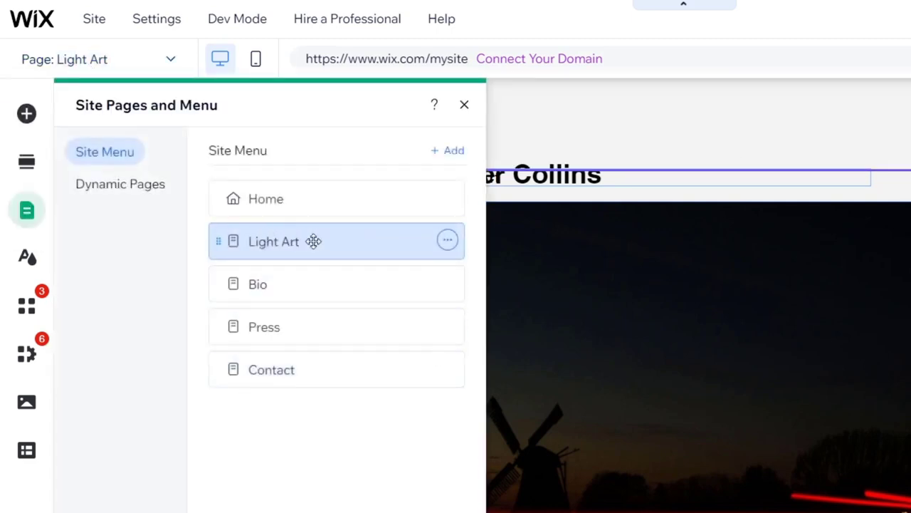
Step: Rename the Light Art page as Youtube Designs in the site menu and return to the page canvas
click(448, 241)
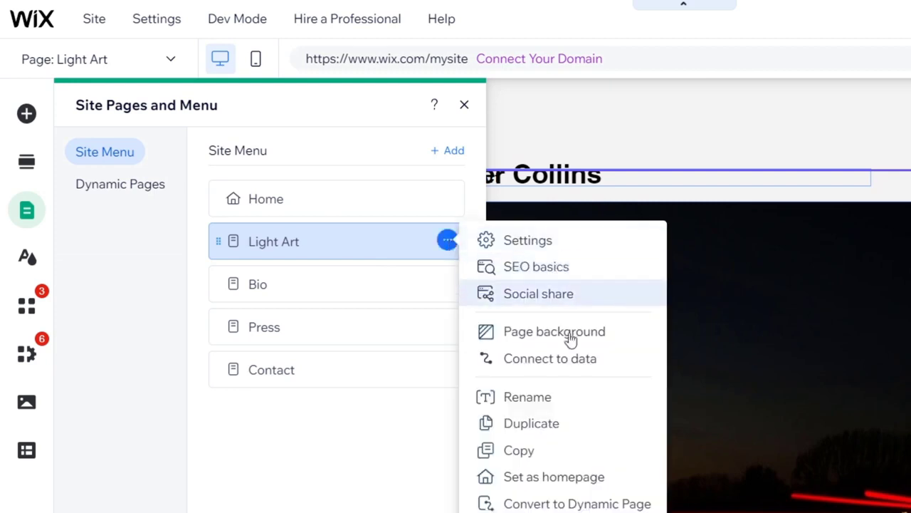
click(574, 398)
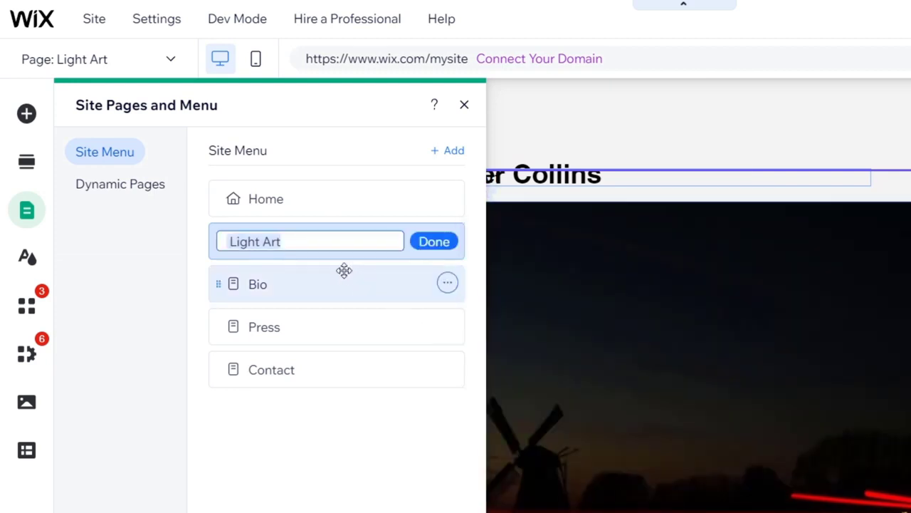
text(Mus)
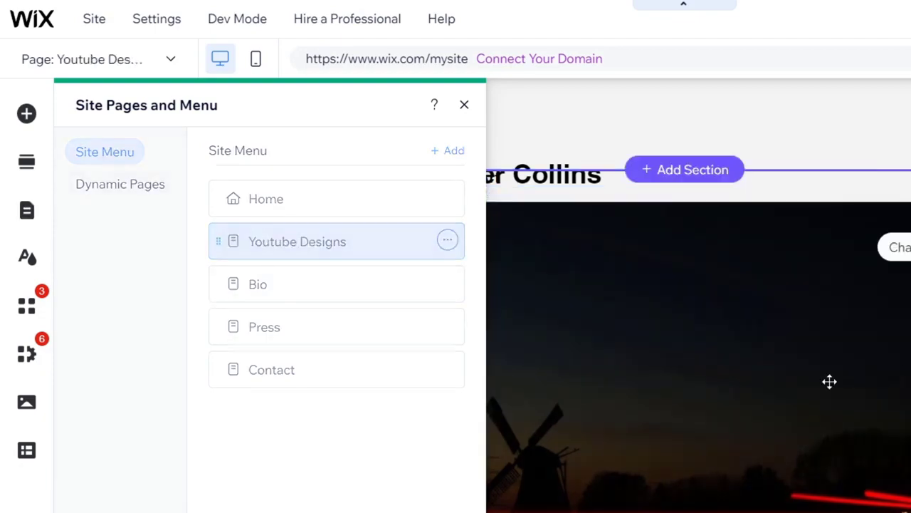
click(830, 381)
Step: Look through the Youtube Designs page's gallery and bring up the ready-made sections for adding one below it
scroll(883, 246, down, 15)
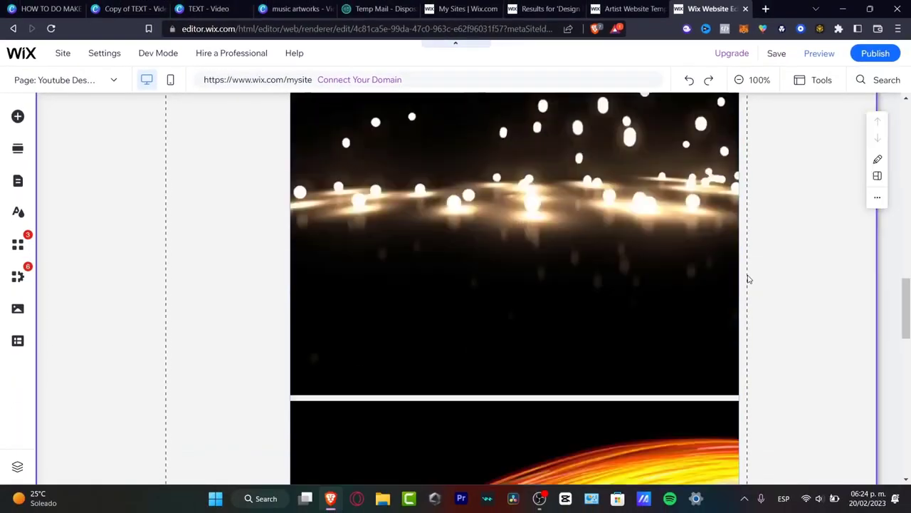
scroll(748, 278, down, 8)
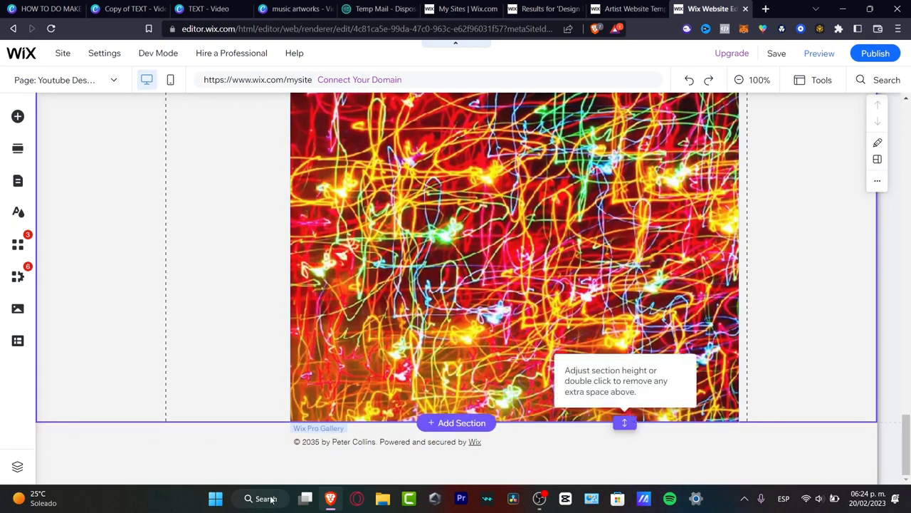
click(444, 422)
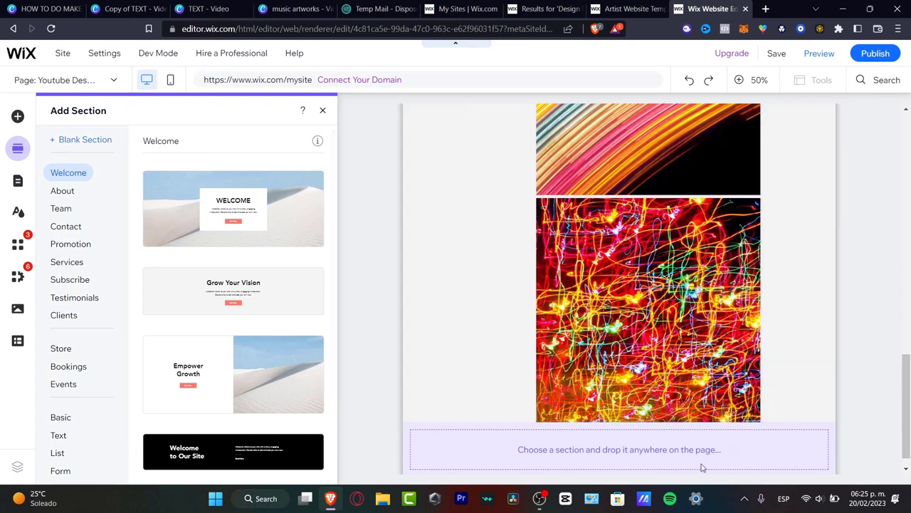
Step: Look over the Video & Music elements and the header logo's text settings, leaving the logo text as it is
click(18, 117)
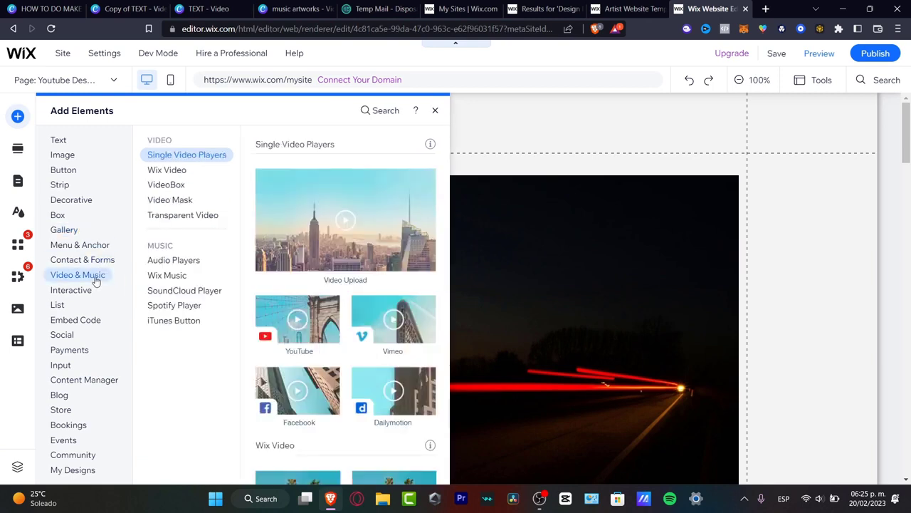
drag(280, 331, 572, 488)
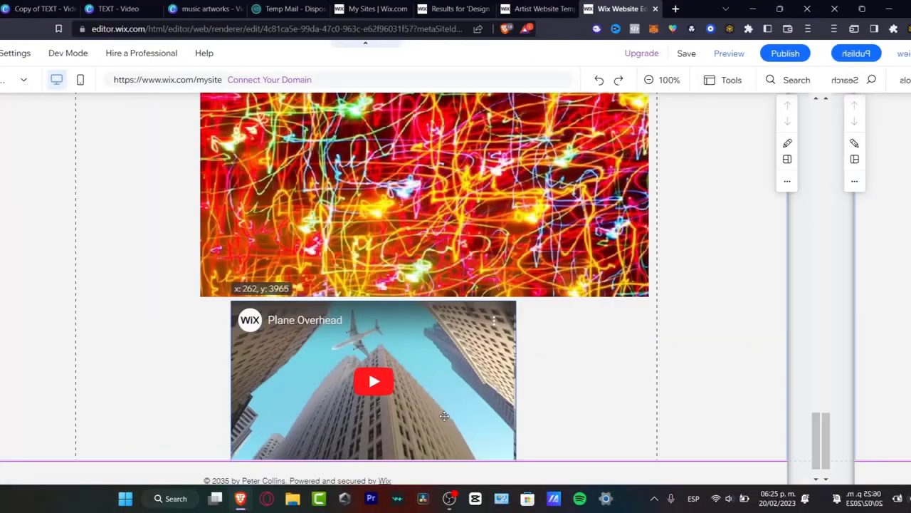
drag(444, 416, 667, 419)
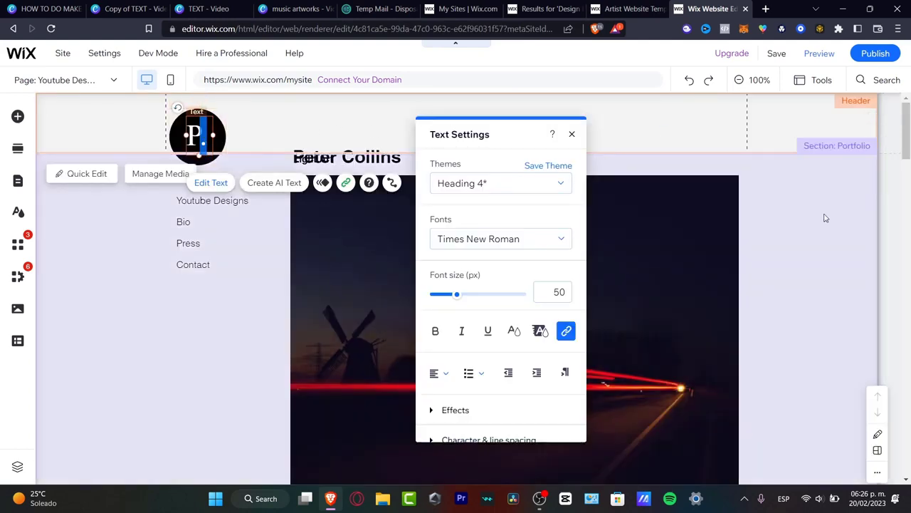
click(825, 218)
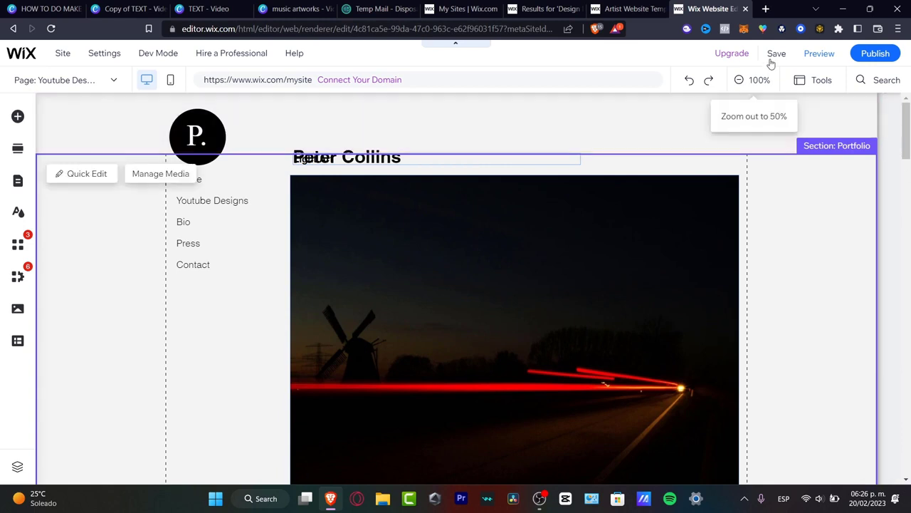
Step: Save the site to a free Wix.com domain with the address ending tech-designs and publish it
click(772, 57)
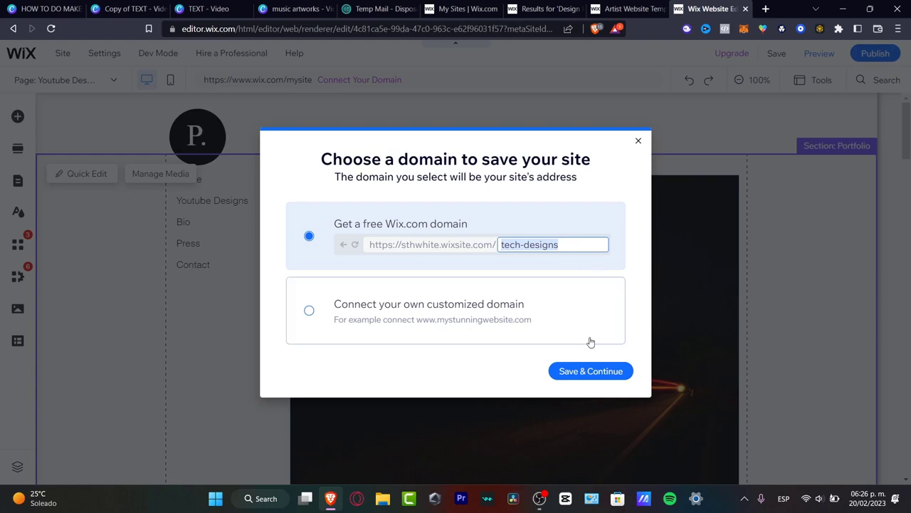
click(590, 371)
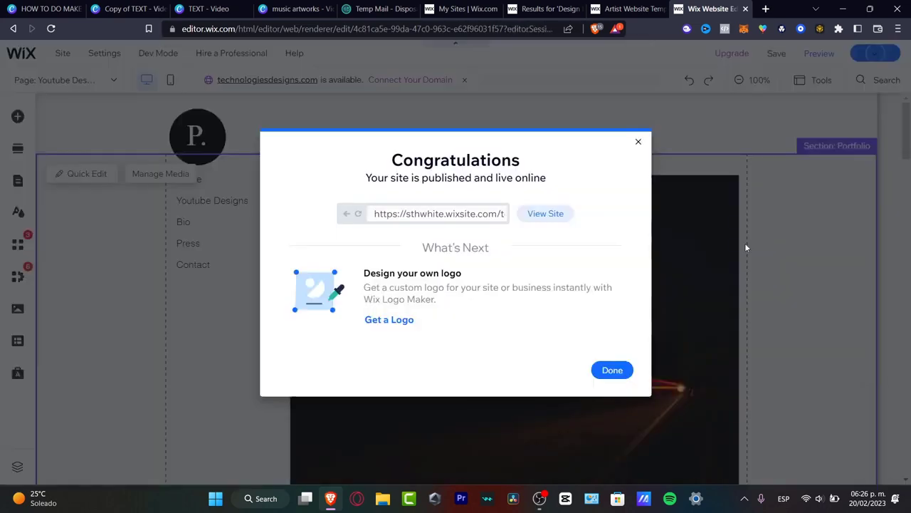
Step: View the published site in the browser and look over its live Home page
click(546, 214)
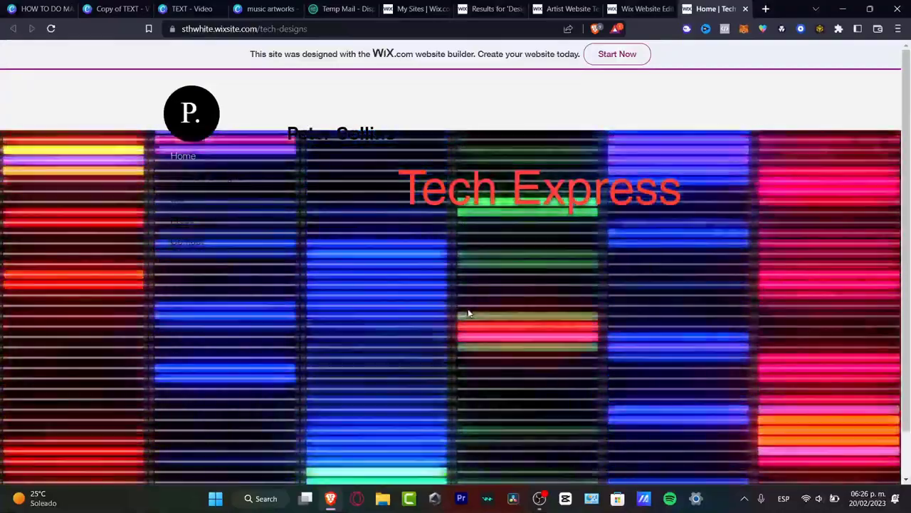
scroll(468, 304, down, 2)
scroll(468, 302, up, 1)
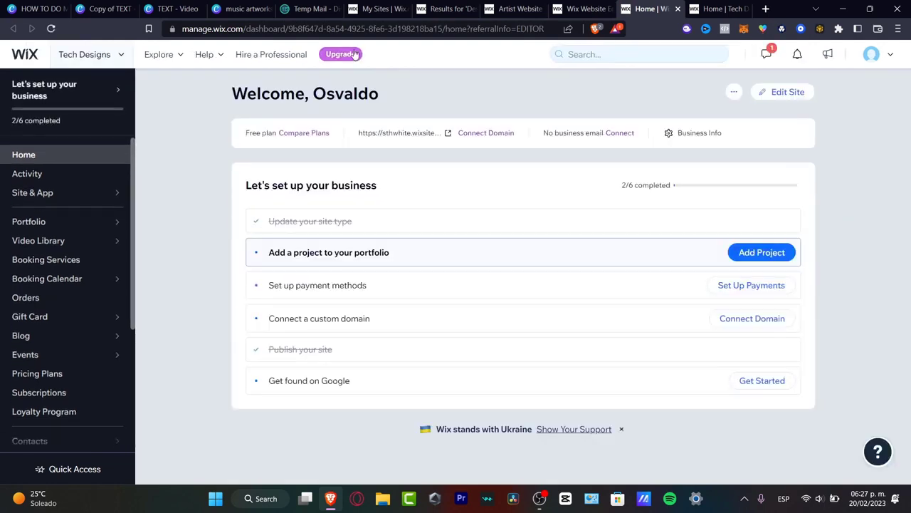
Step: Open the upgrade options for the Tech Designs site from its dashboard
click(354, 54)
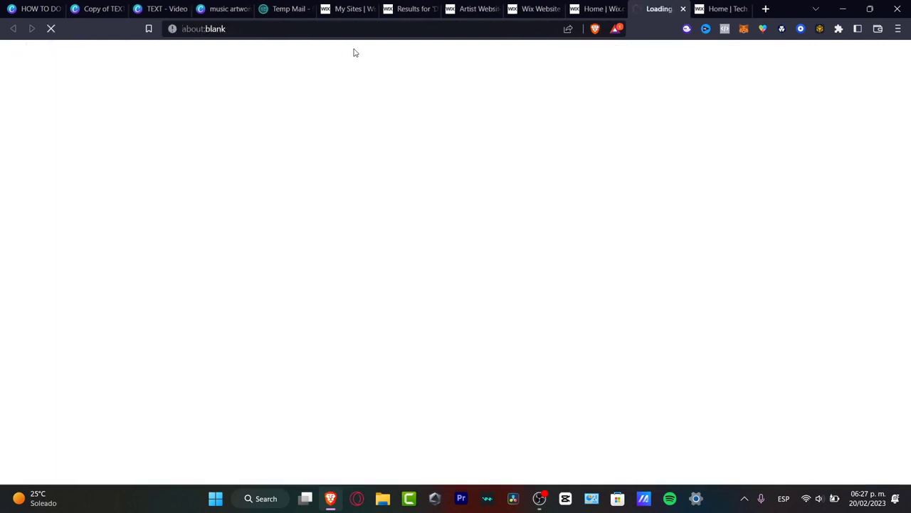